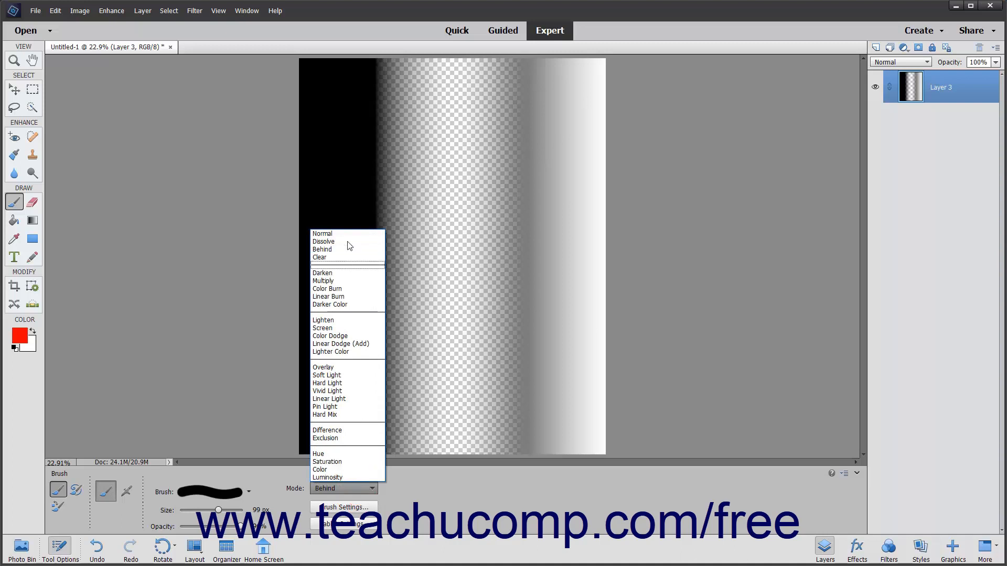
- Set the brush mode to Normal, paint a horizontal red test stroke across the gradient, and undo it
{"action": "left_click", "coordinate": [341, 233]}
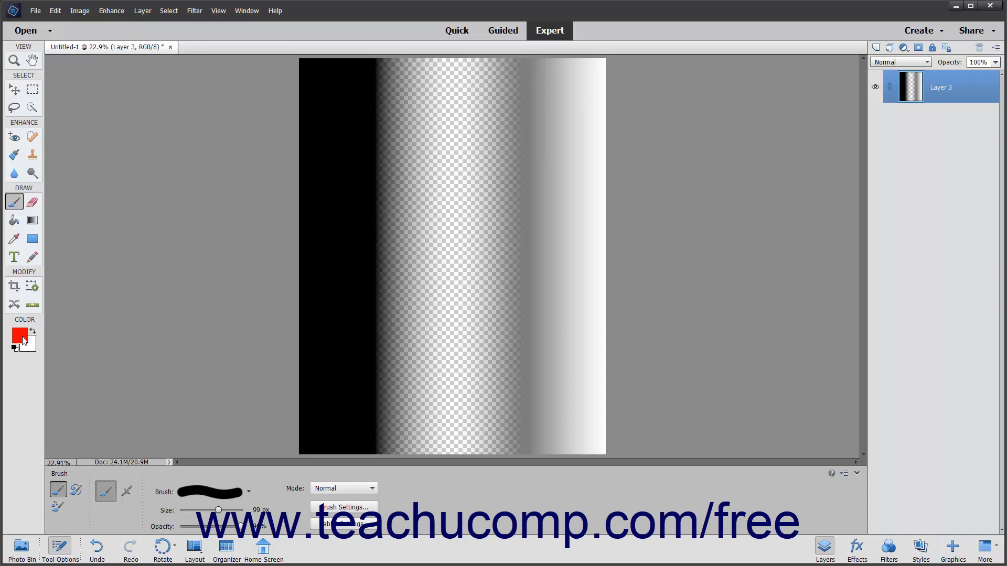
{"action": "left_click", "coordinate": [317, 487]}
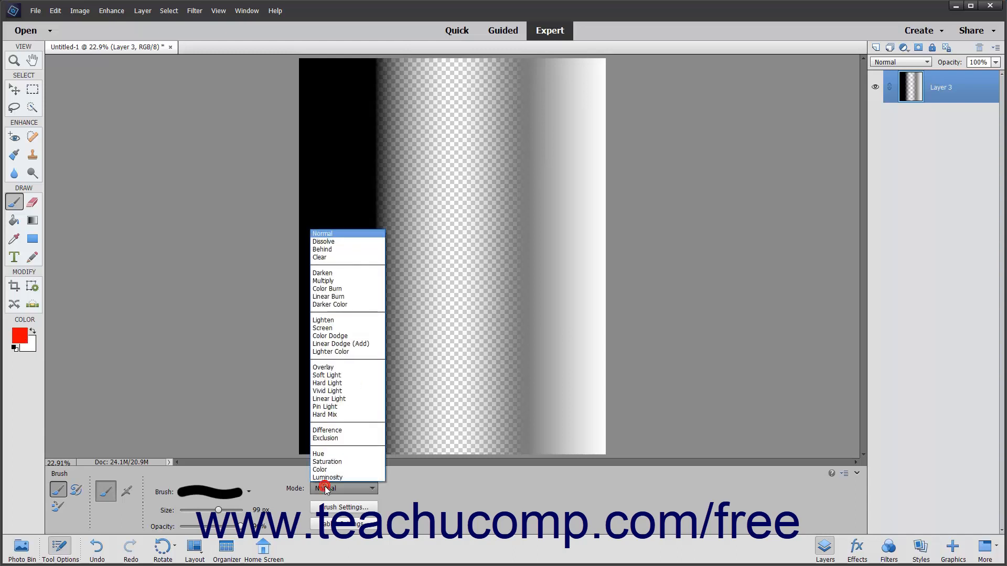
{"action": "left_click", "coordinate": [333, 237]}
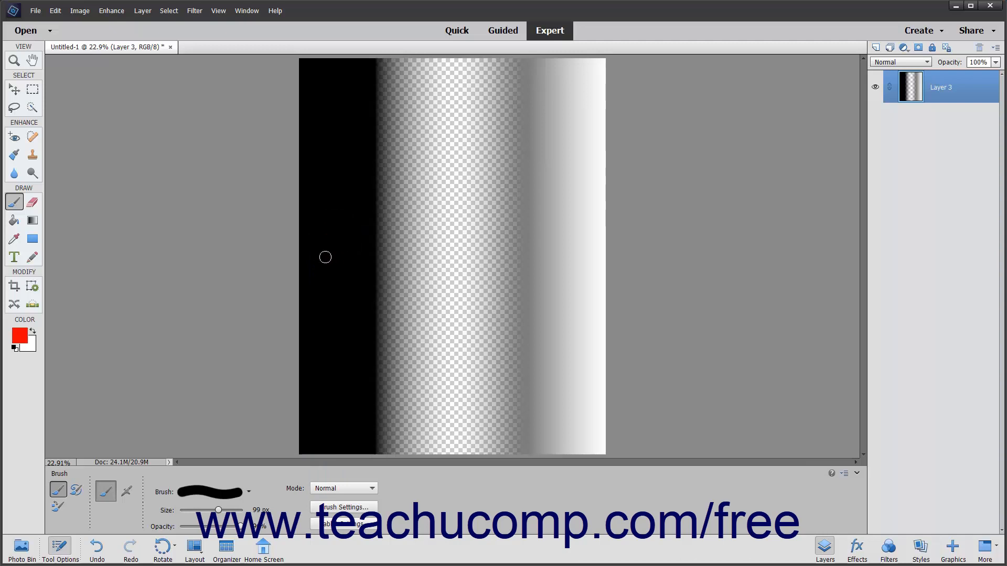
{"action": "left_click_drag", "start_coordinate": [308, 250], "coordinate": [598, 244]}
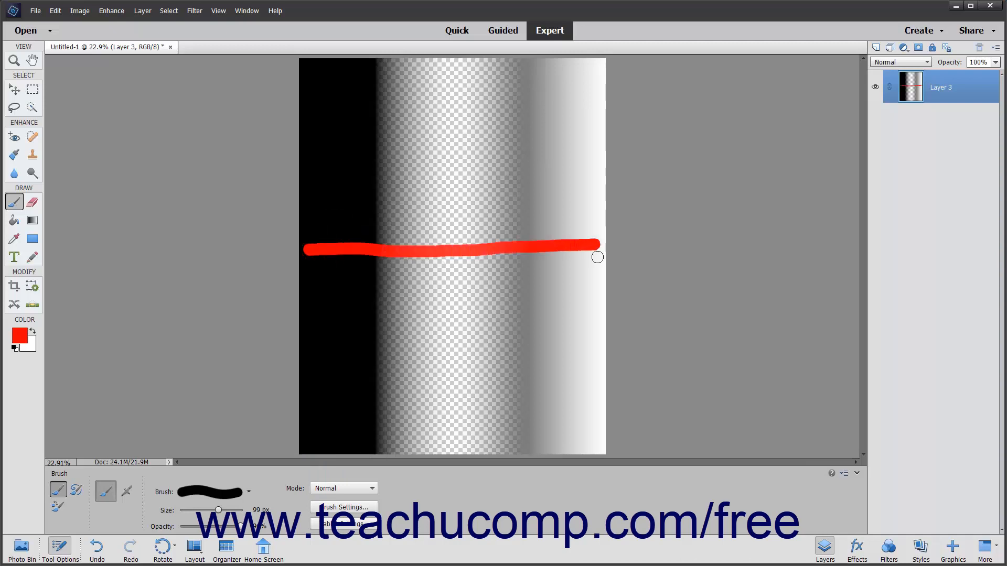
{"action": "key", "text": "ctrl+z"}
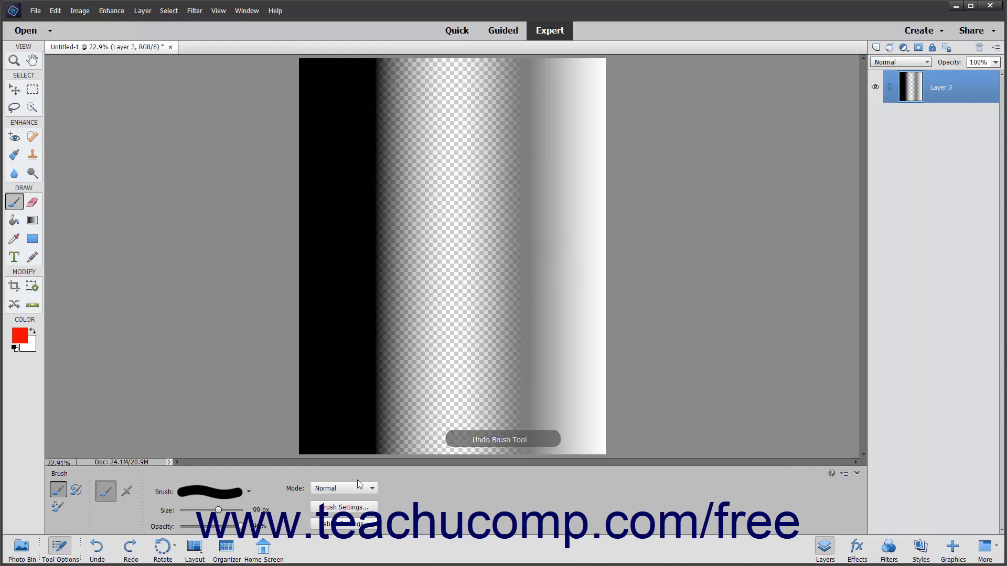
- Test the Dissolve brush mode with a horizontal red stroke across the whole gradient, and undo the stroke
{"action": "left_click", "coordinate": [356, 488]}
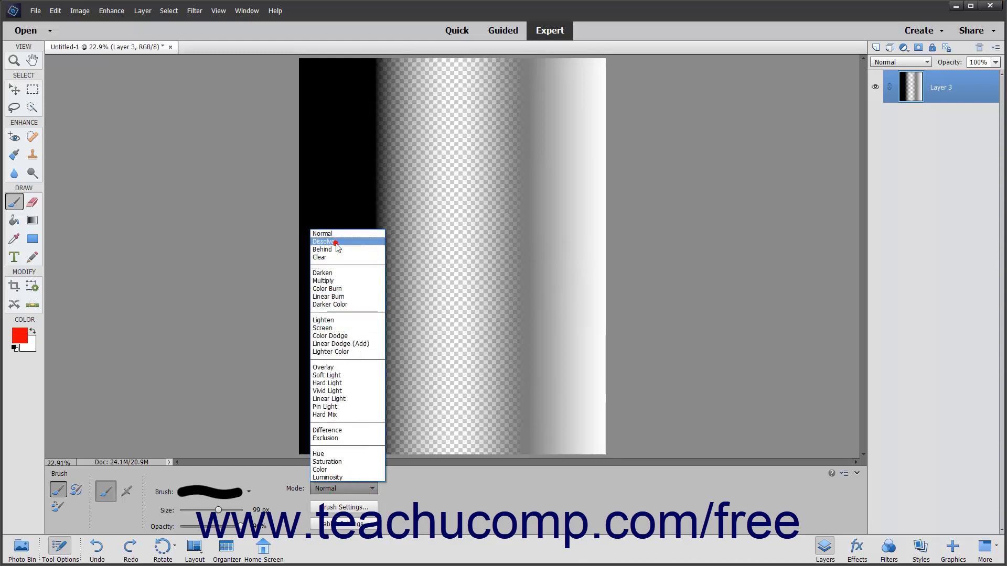
{"action": "left_click", "coordinate": [336, 243]}
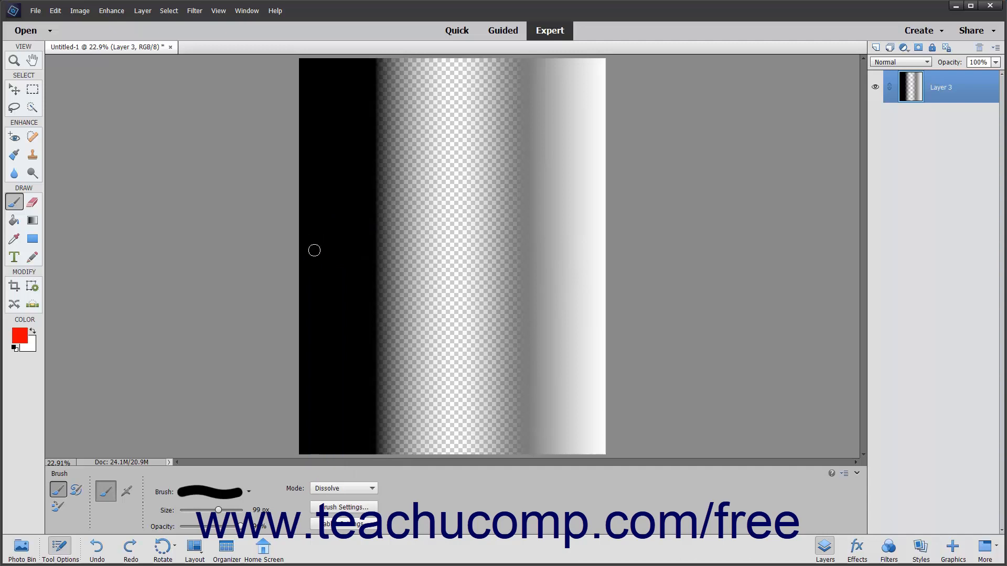
{"action": "left_click_drag", "start_coordinate": [314, 250], "coordinate": [611, 252]}
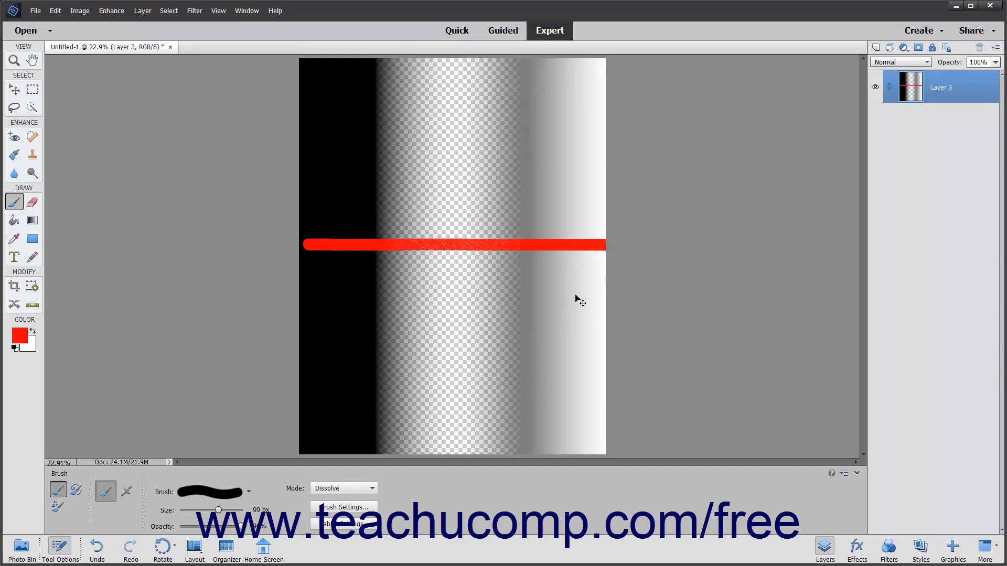
{"action": "key", "text": "ctrl+z"}
- Test the Behind brush mode with a red stroke from the black band across the transparent area, and undo it
{"action": "left_click", "coordinate": [345, 489]}
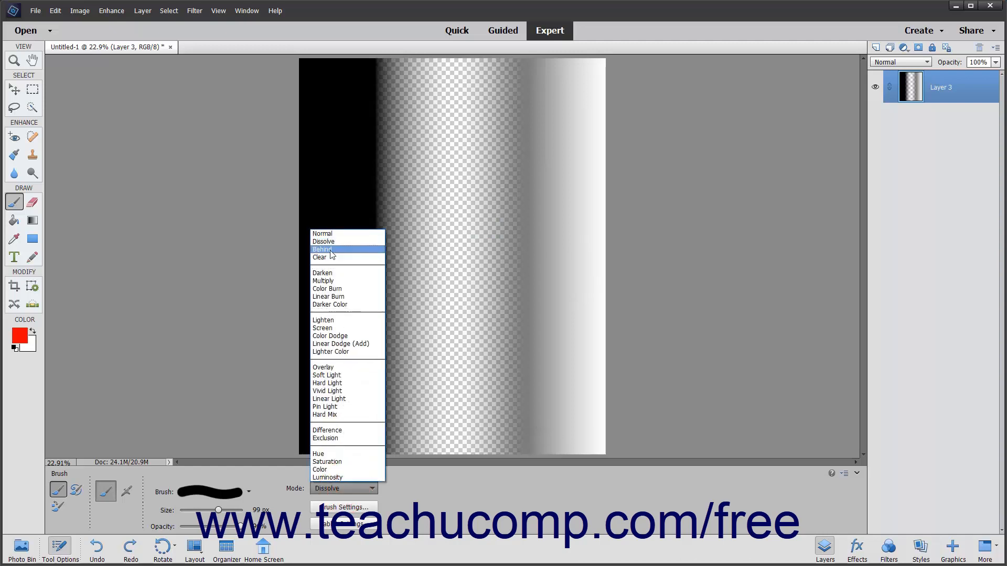
{"action": "left_click", "coordinate": [330, 250]}
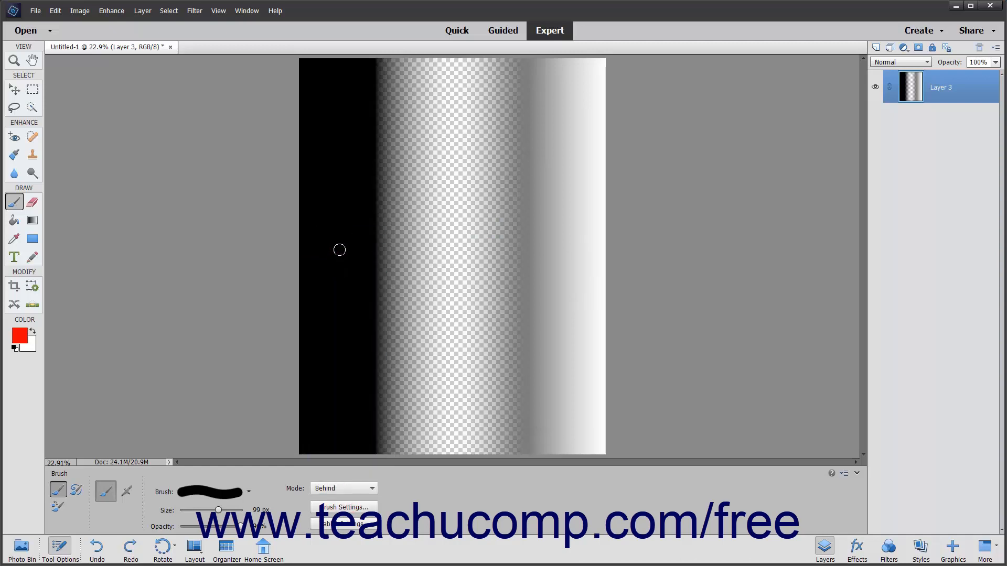
{"action": "left_click_drag", "start_coordinate": [316, 237], "coordinate": [536, 238]}
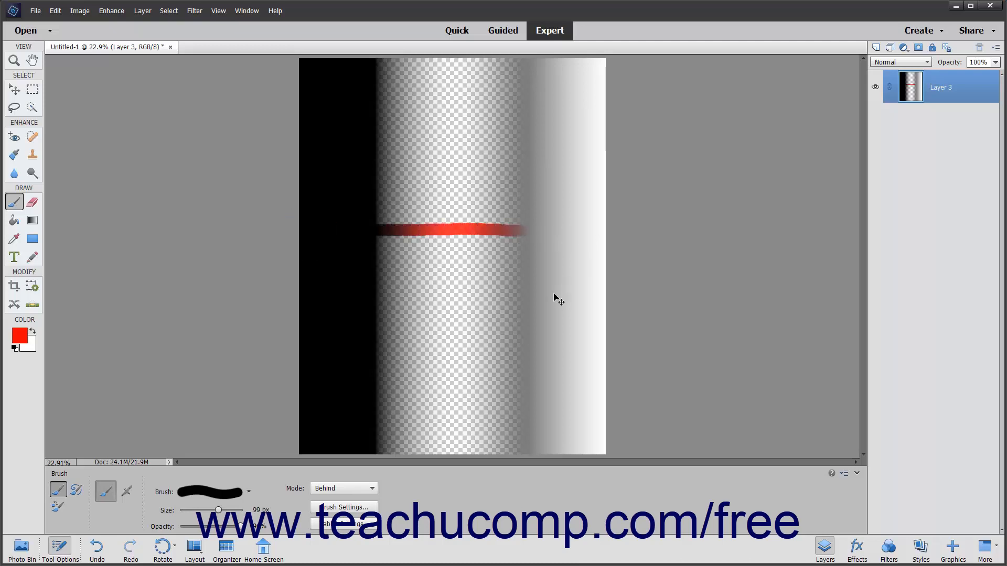
{"action": "key", "text": "ctrl+z"}
- Test the Clear brush mode with a horizontal stroke across the full width of the gradient, and undo it
{"action": "left_click", "coordinate": [342, 487]}
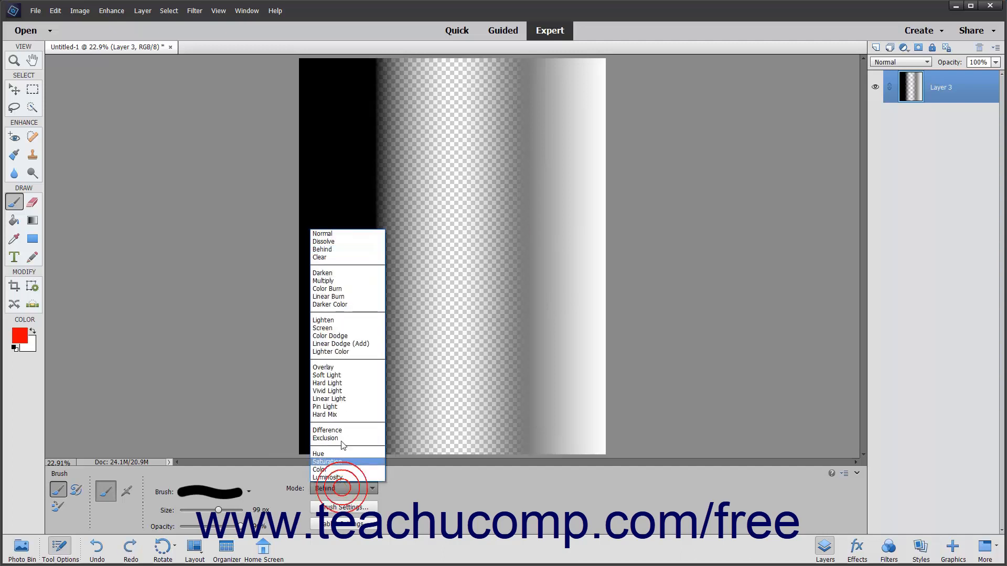
{"action": "left_click", "coordinate": [330, 259]}
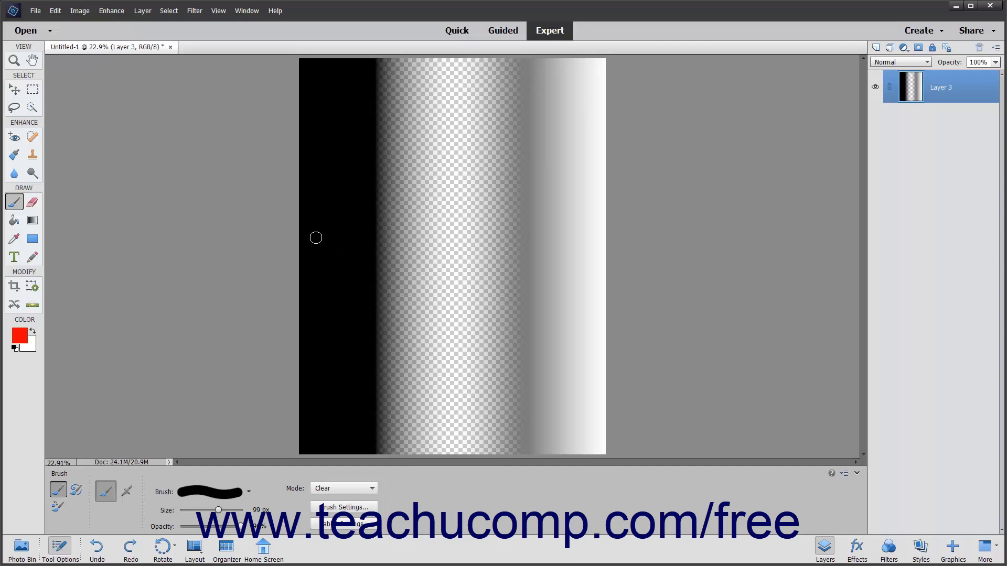
{"action": "mouse_move", "coordinate": [304, 235]}
{"action": "left_mouse_down"}
{"action": "mouse_move", "coordinate": [513, 227]}
{"action": "mouse_move", "coordinate": [609, 237]}
{"action": "left_mouse_up"}
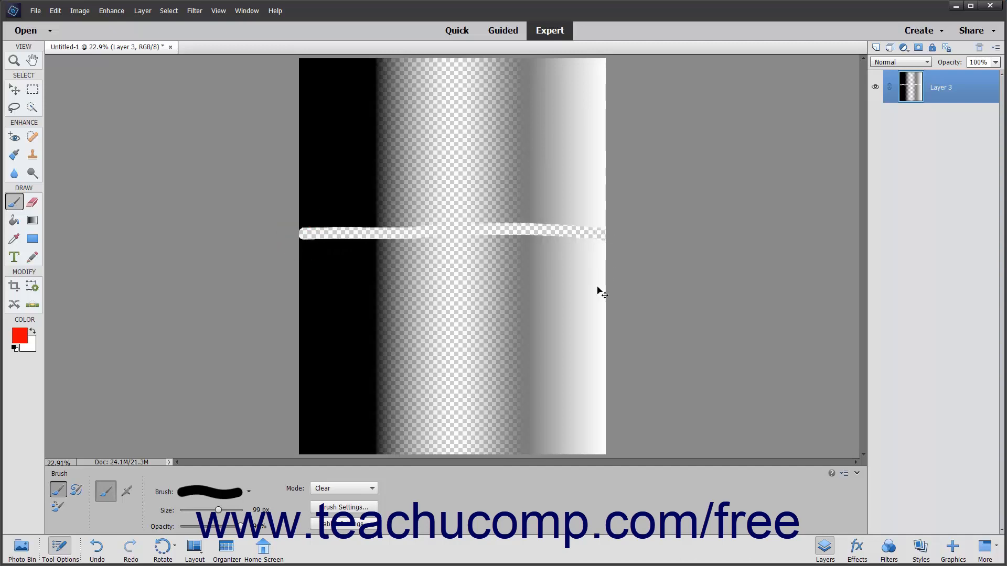
{"action": "key", "text": "ctrl+z"}
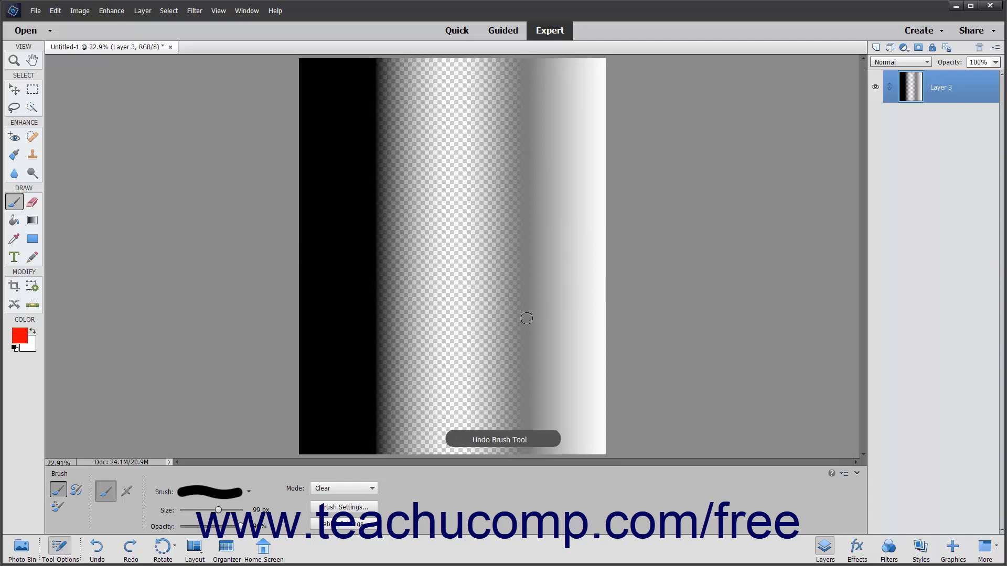
- Test the Darken brush mode with a horizontal red stroke from the black band to the white edge, and undo it
{"action": "left_click", "coordinate": [346, 488]}
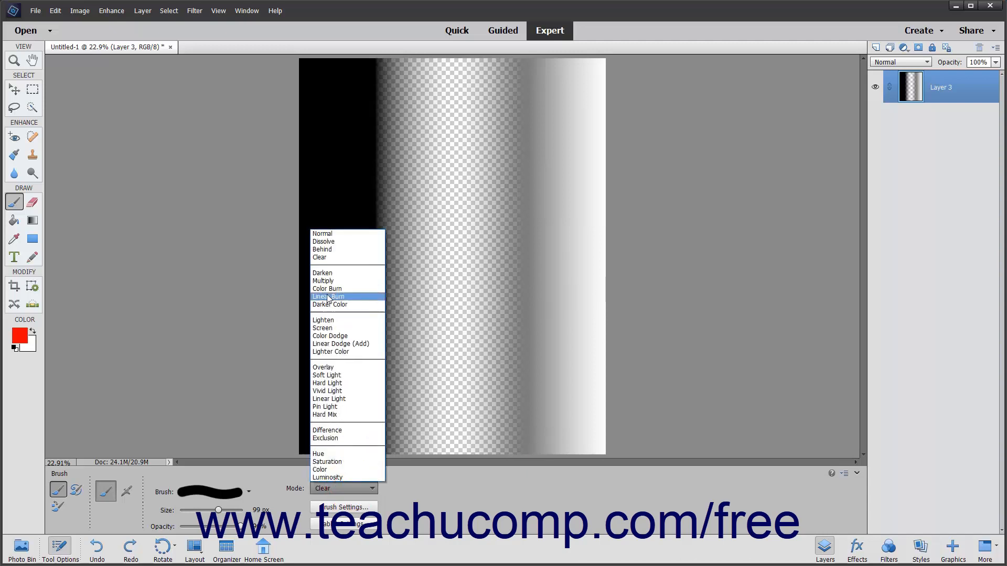
{"action": "left_click", "coordinate": [332, 273]}
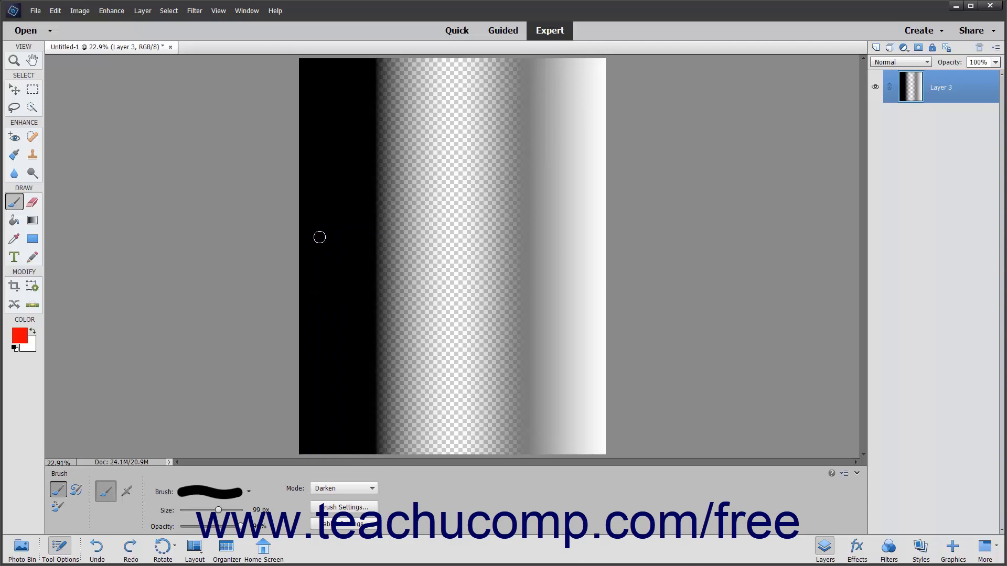
{"action": "mouse_move", "coordinate": [319, 237]}
{"action": "left_mouse_down"}
{"action": "mouse_move", "coordinate": [600, 238]}
{"action": "mouse_move", "coordinate": [607, 254]}
{"action": "left_mouse_up"}
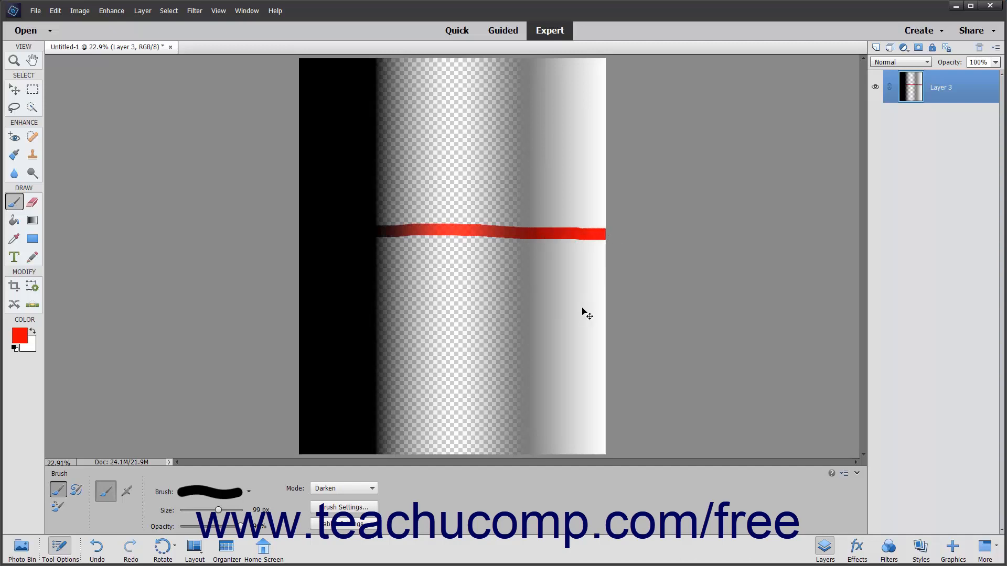
{"action": "key", "text": "ctrl+z"}
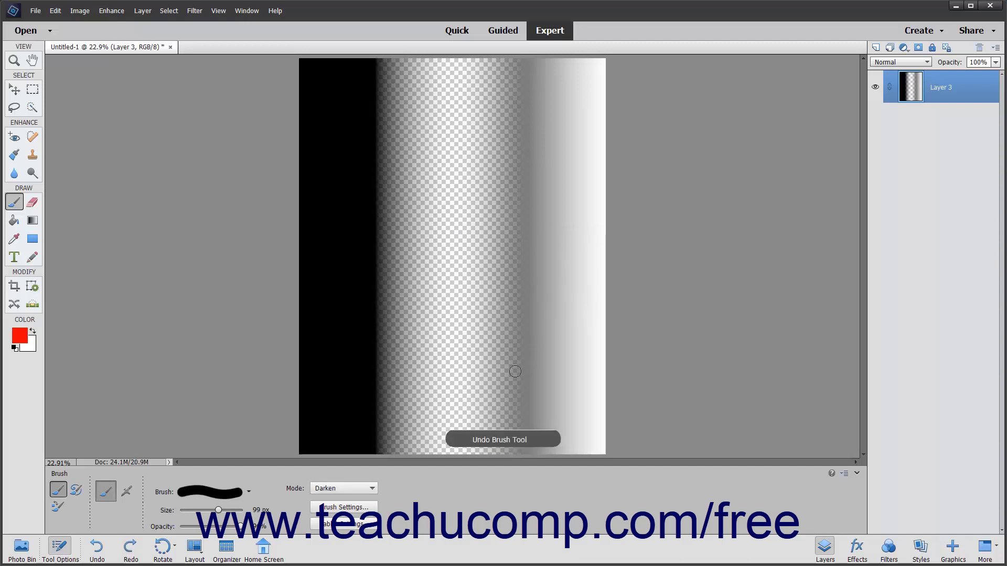
- Test the Multiply brush mode with a horizontal red stroke across the gradient, and undo the stroke
{"action": "left_click", "coordinate": [368, 487]}
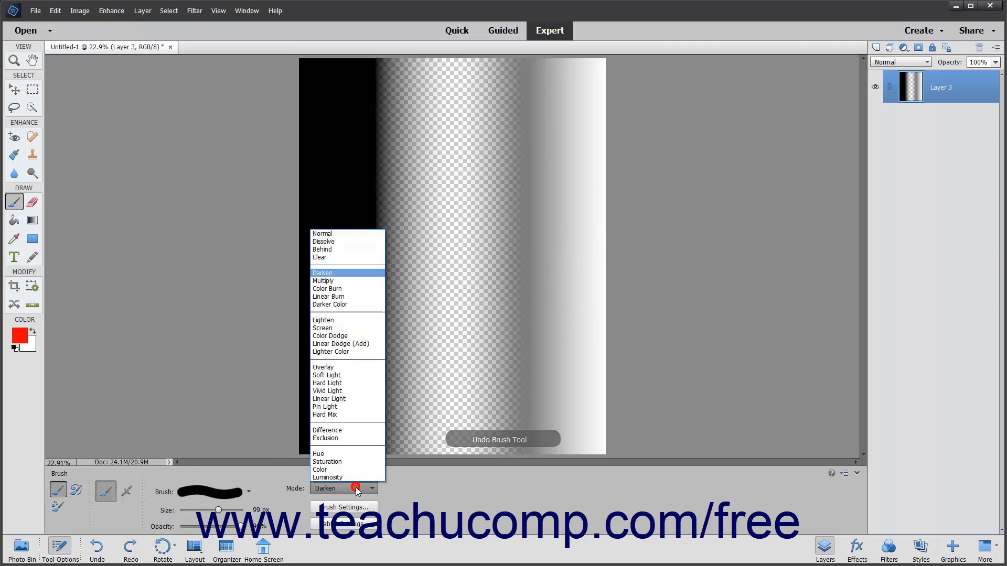
{"action": "left_click", "coordinate": [334, 285]}
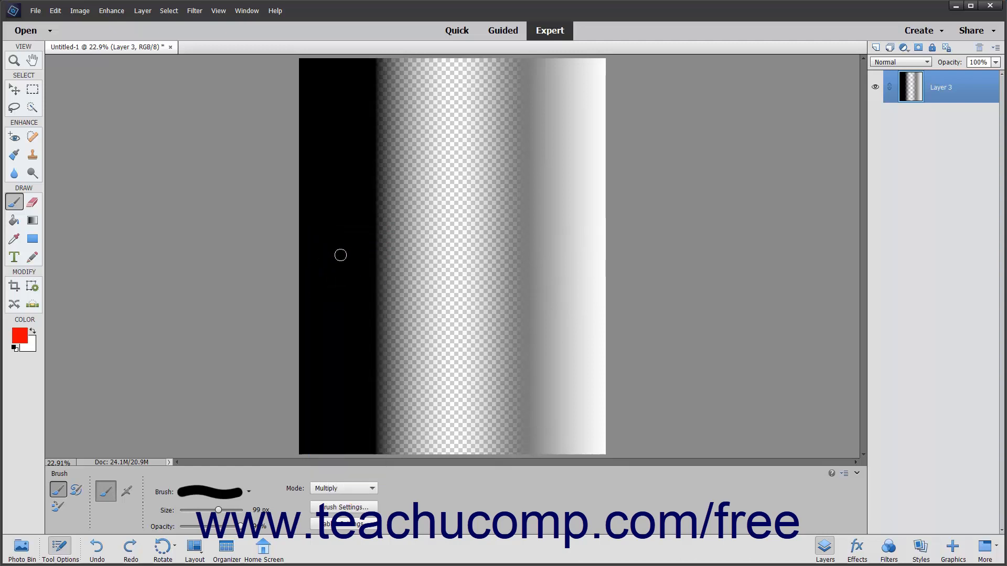
{"action": "left_click_drag", "start_coordinate": [311, 242], "coordinate": [620, 252]}
{"action": "key", "text": "ctrl+z"}
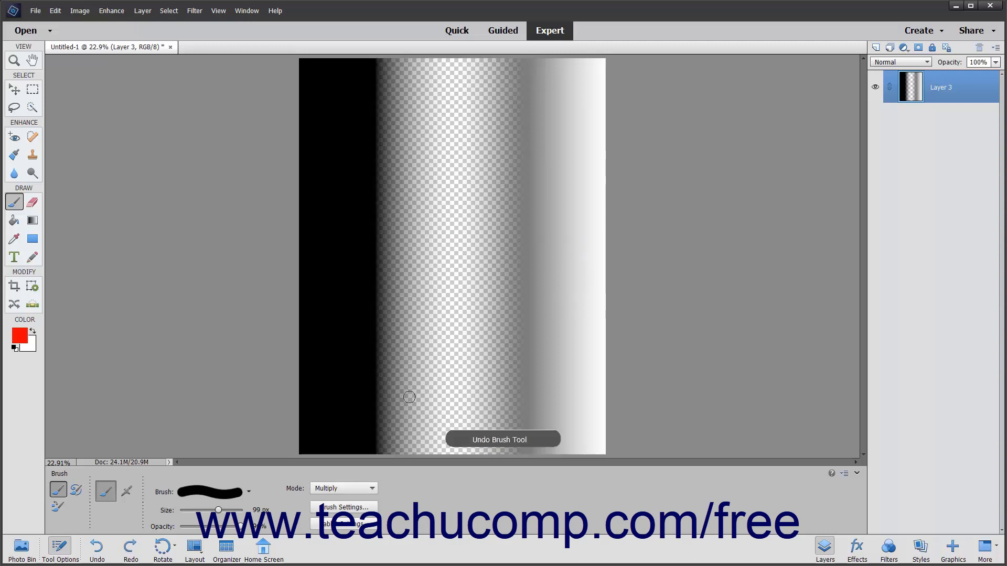
- Test the Color Burn brush mode with a horizontal red stroke across the gradient, and undo the stroke
{"action": "left_click", "coordinate": [364, 488]}
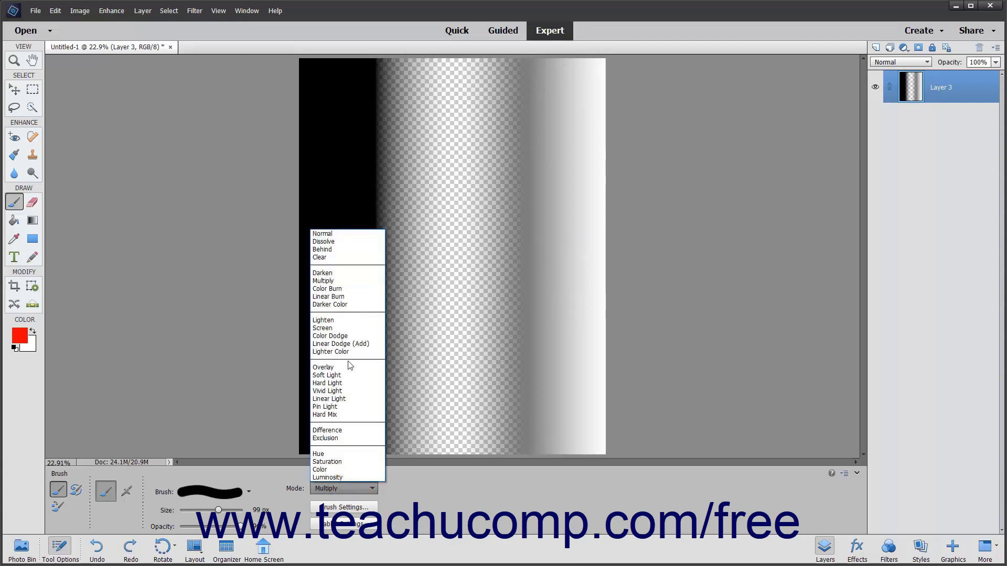
{"action": "left_click", "coordinate": [335, 288]}
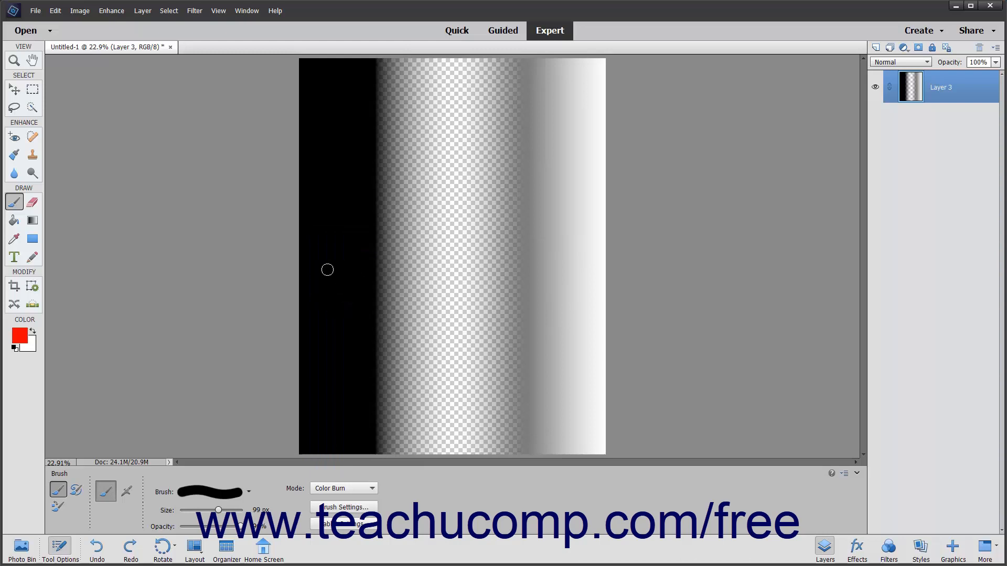
{"action": "left_click_drag", "start_coordinate": [323, 266], "coordinate": [604, 262]}
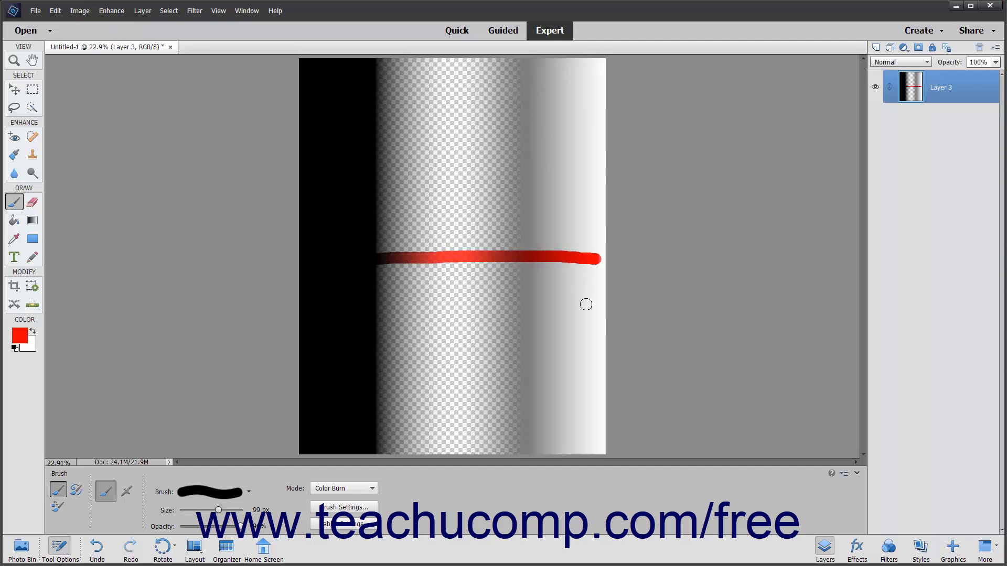
{"action": "key", "text": "ctrl+z"}
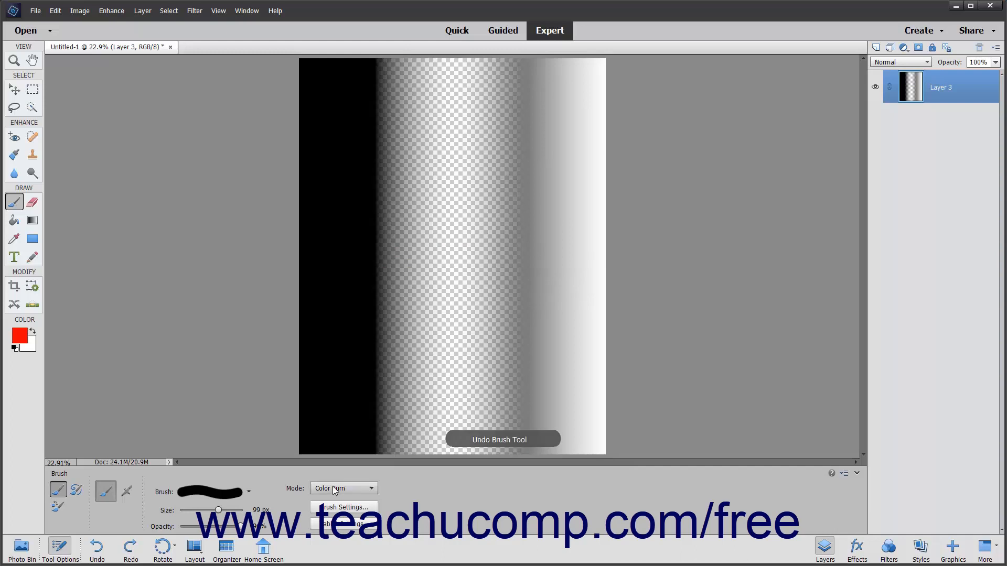
- Test the Linear Burn brush mode with a horizontal red stroke across the gradient, and undo the stroke
{"action": "left_click", "coordinate": [334, 488]}
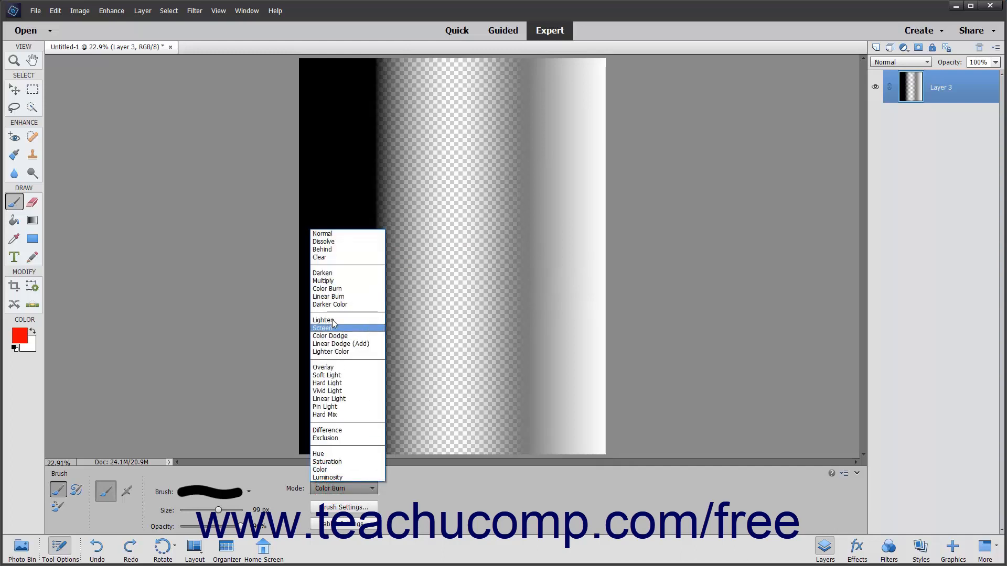
{"action": "left_click", "coordinate": [336, 297]}
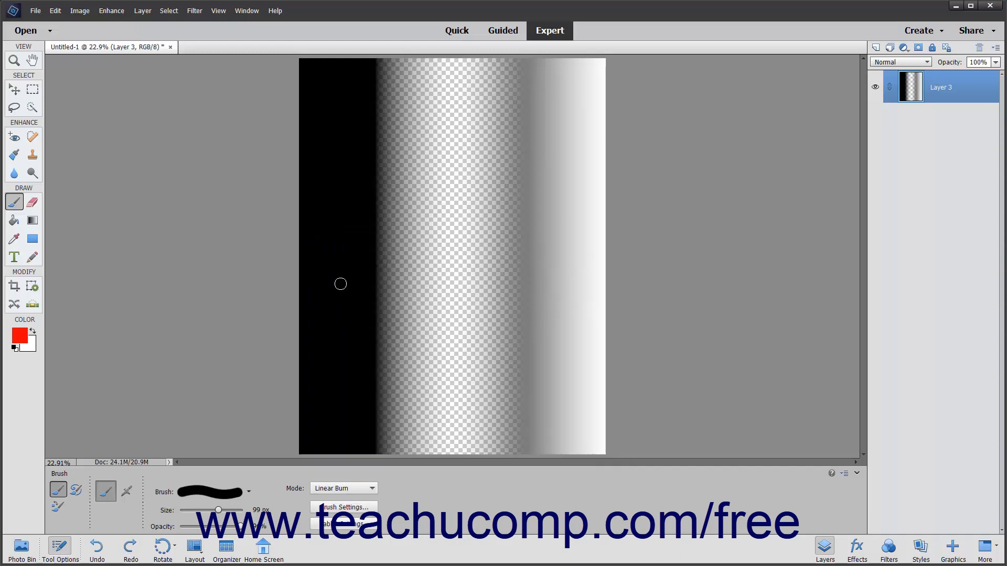
{"action": "left_click_drag", "start_coordinate": [310, 258], "coordinate": [601, 259]}
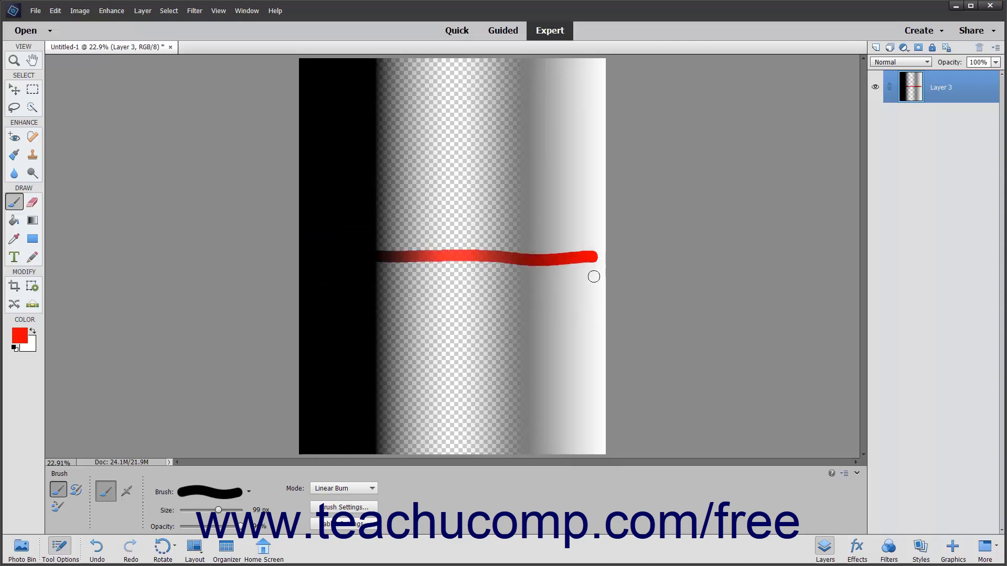
{"action": "key", "text": "ctrl+z"}
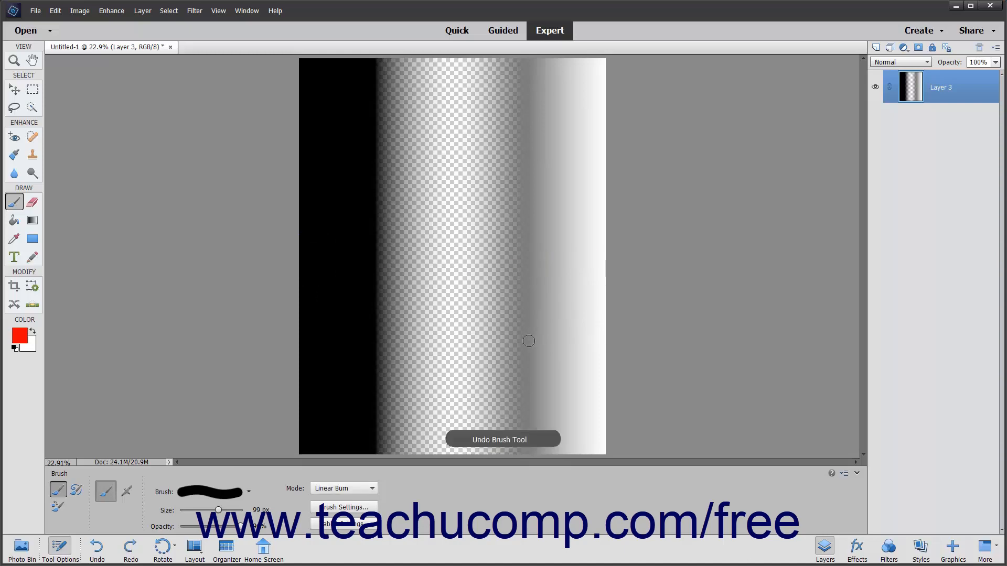
- Test the Darker Color brush mode with a horizontal red stroke across the gradient, and undo the stroke
{"action": "left_click", "coordinate": [342, 488]}
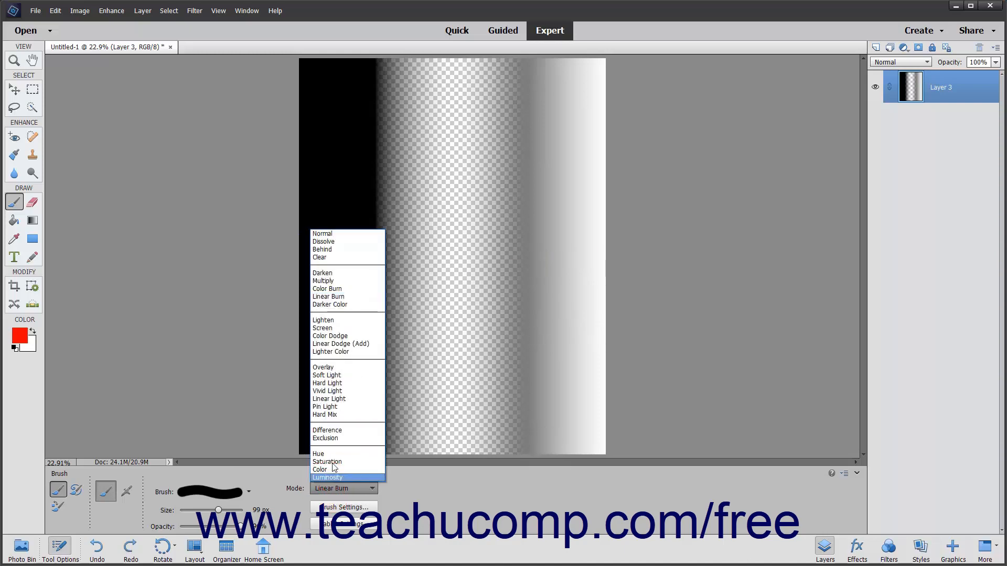
{"action": "left_click", "coordinate": [341, 304]}
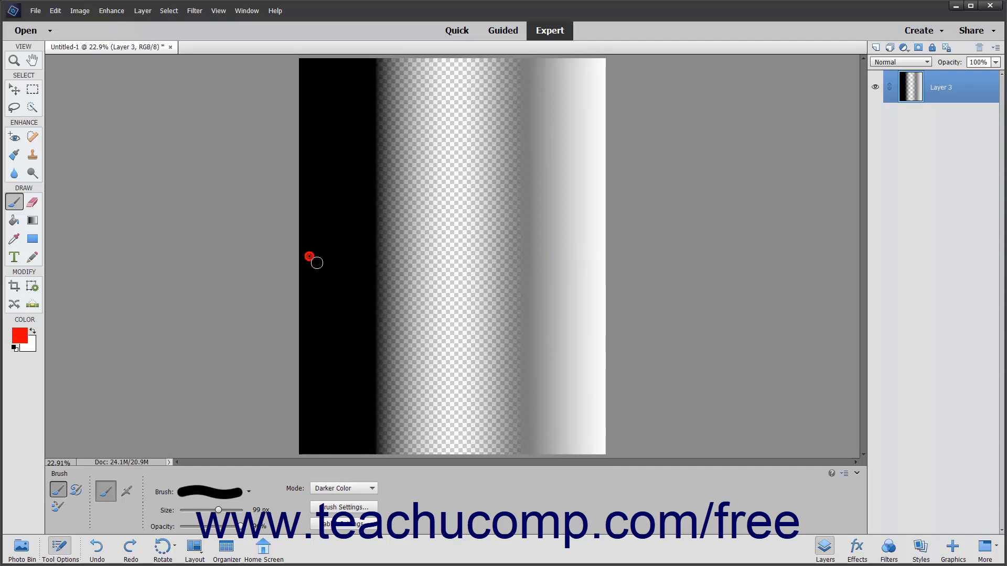
{"action": "left_click_drag", "start_coordinate": [316, 262], "coordinate": [606, 262]}
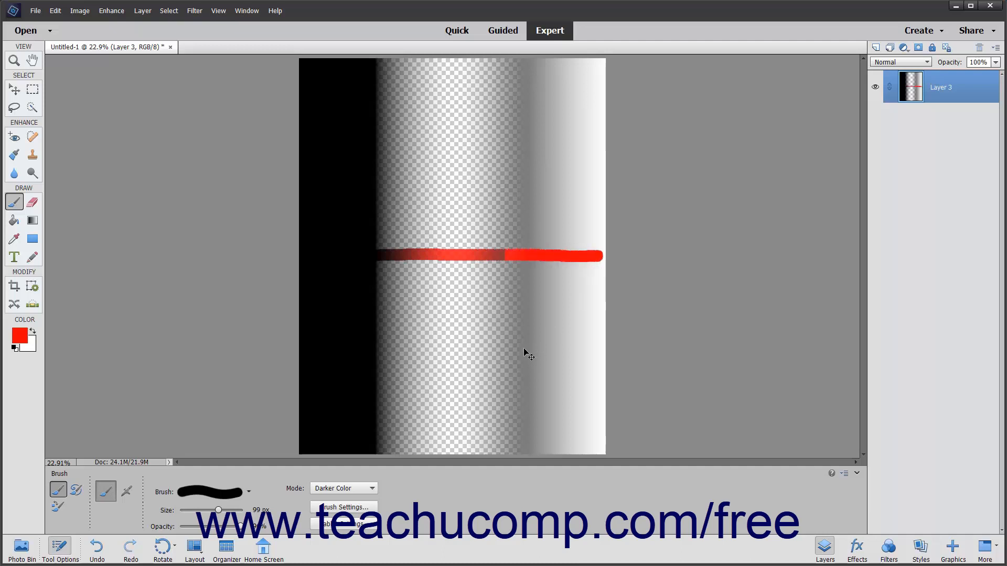
{"action": "key", "text": "ctrl+z"}
- Test the Lighten brush mode with a horizontal red stroke across the gradient, and undo the stroke
{"action": "left_click", "coordinate": [333, 490]}
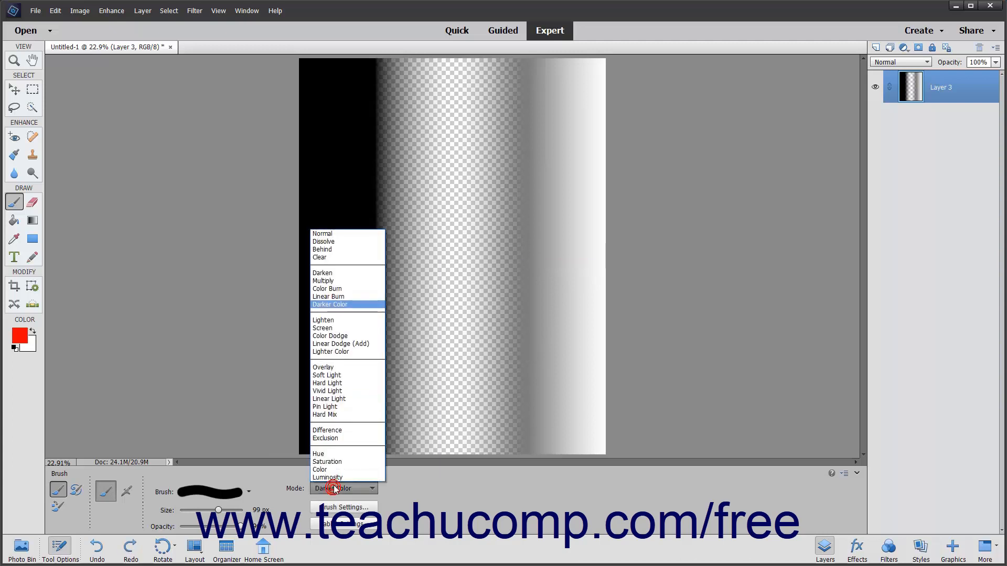
{"action": "left_click", "coordinate": [335, 322]}
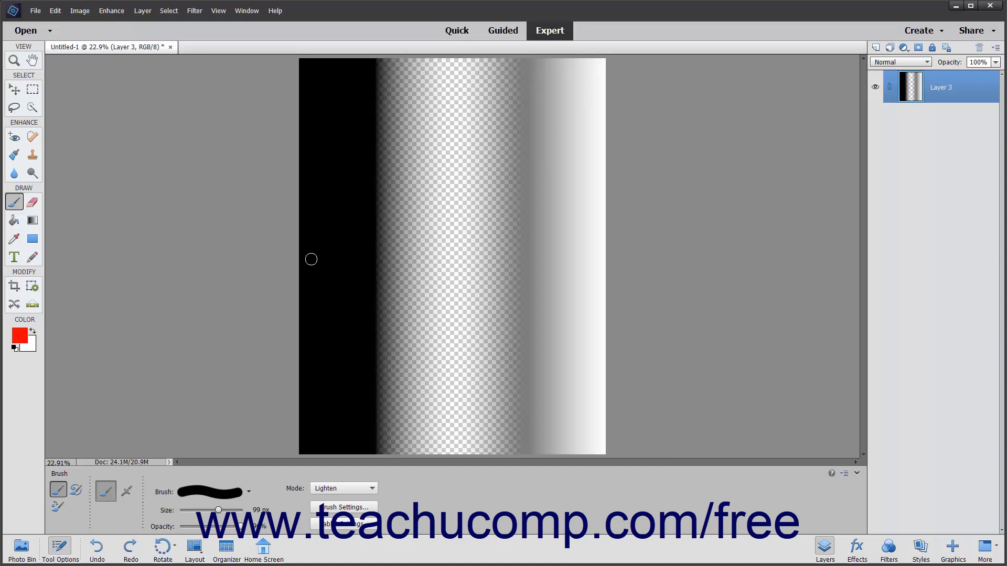
{"action": "left_click_drag", "start_coordinate": [308, 255], "coordinate": [626, 254]}
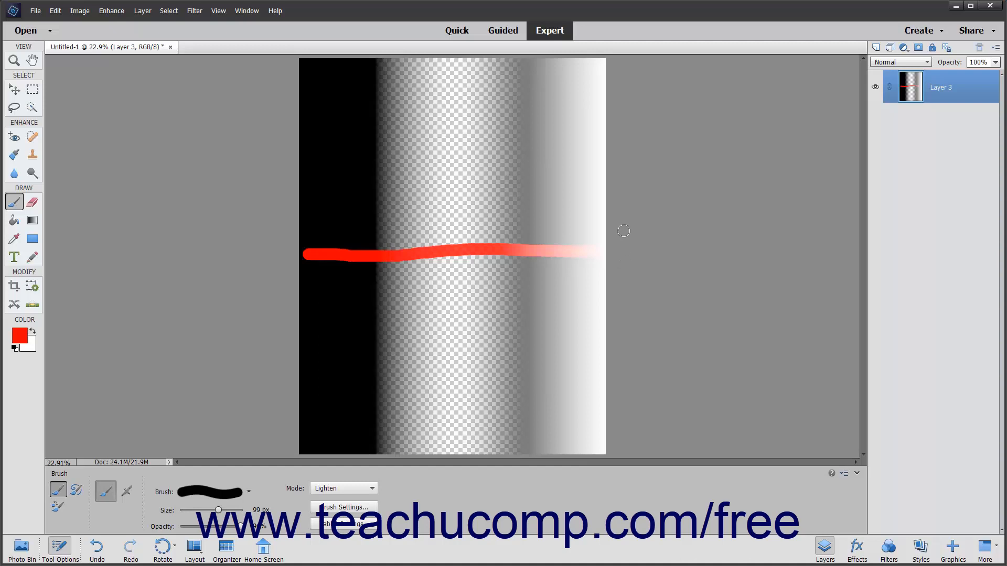
{"action": "key", "text": "ctrl+z"}
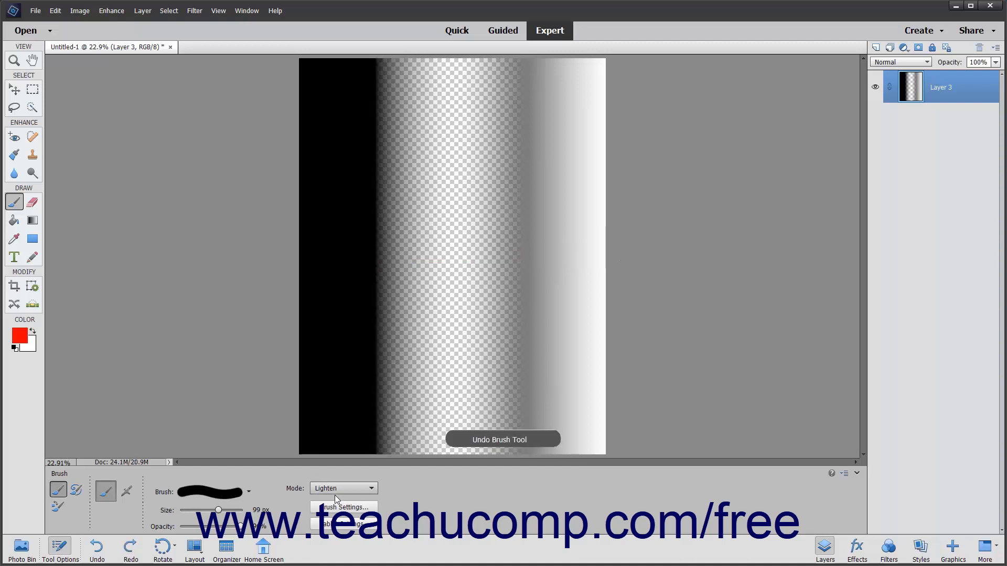
- Test the Screen brush mode with a horizontal red stroke across the gradient, and undo the stroke
{"action": "left_click", "coordinate": [338, 489]}
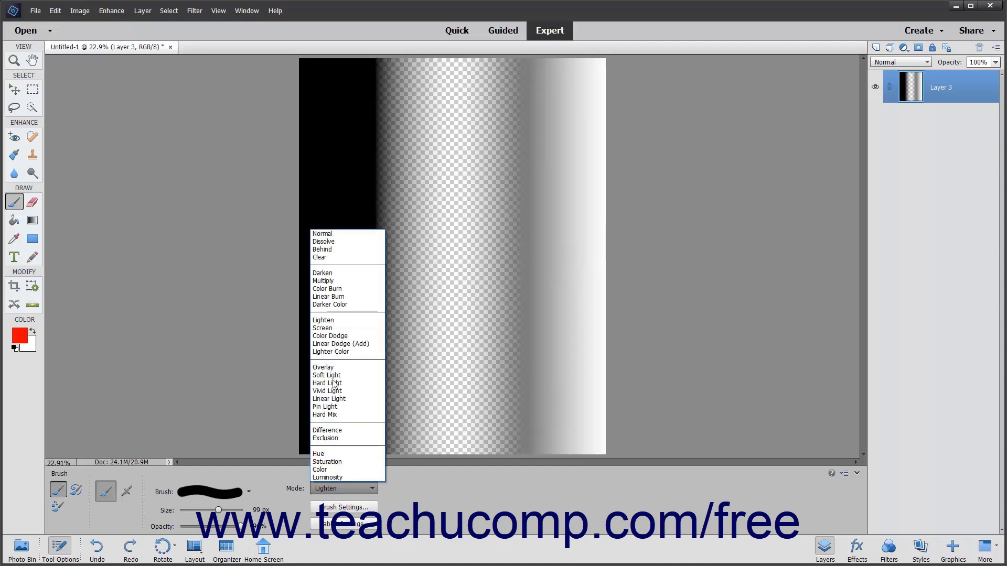
{"action": "left_click", "coordinate": [333, 328]}
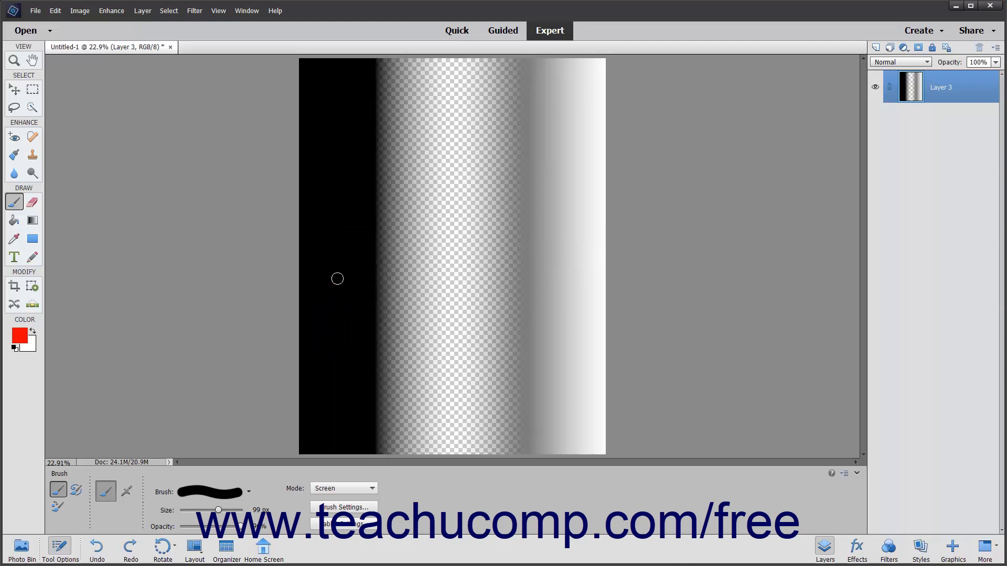
{"action": "left_click_drag", "start_coordinate": [311, 218], "coordinate": [610, 223]}
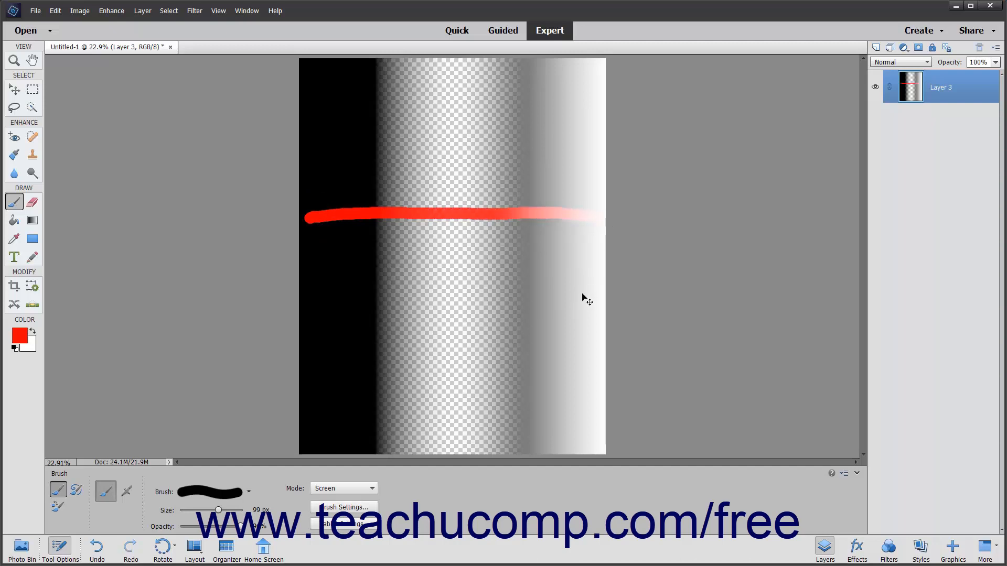
{"action": "key", "text": "ctrl+z"}
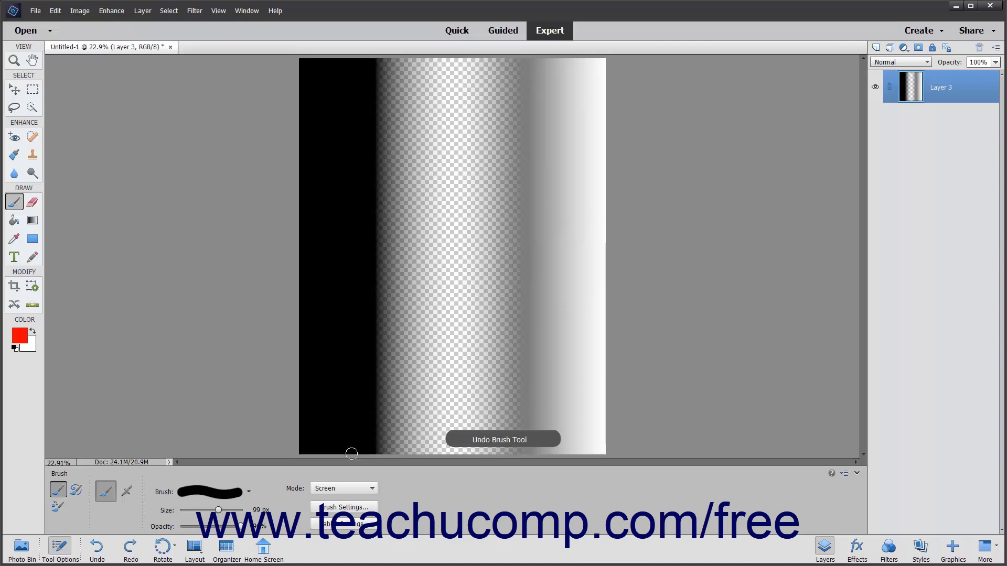
- Test the Color Dodge brush mode with a horizontal red stroke across the gradient, and undo the stroke
{"action": "left_click", "coordinate": [343, 488]}
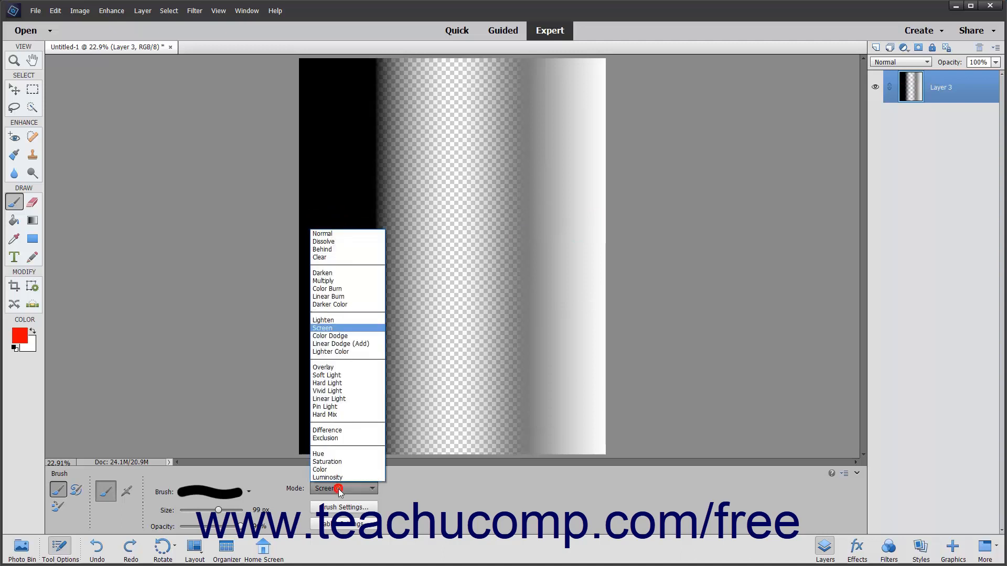
{"action": "left_click", "coordinate": [335, 336]}
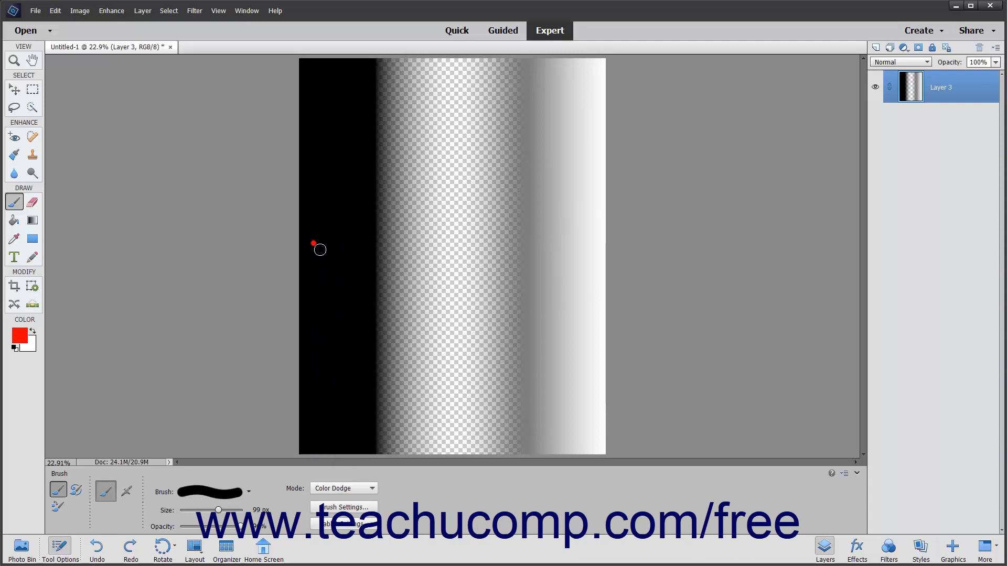
{"action": "mouse_move", "coordinate": [320, 250]}
{"action": "left_mouse_down"}
{"action": "mouse_move", "coordinate": [608, 249]}
{"action": "mouse_move", "coordinate": [609, 273]}
{"action": "left_mouse_up"}
{"action": "key", "text": "ctrl+z"}
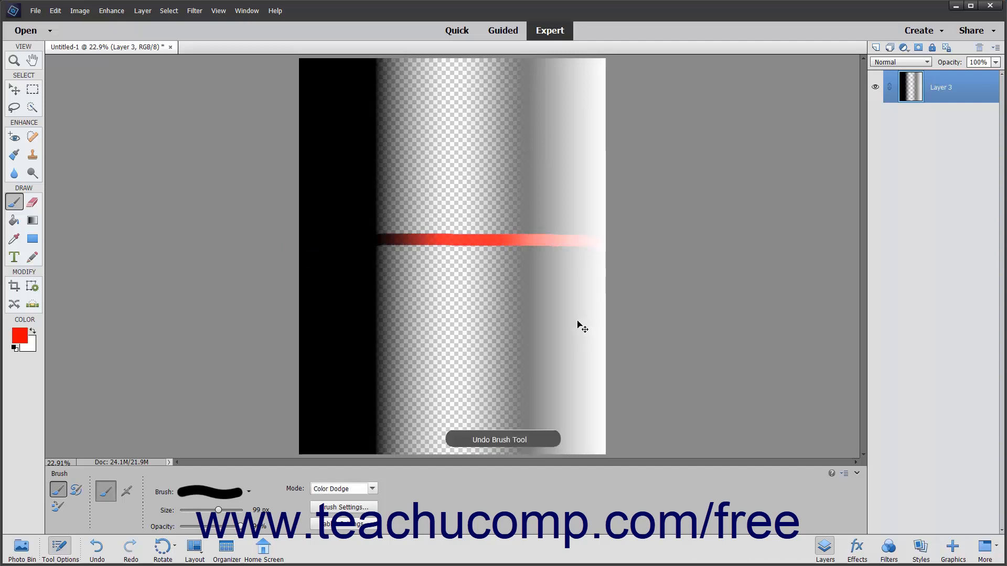
- Test the Linear Dodge (Add) brush mode with a horizontal red stroke across the gradient, and undo the stroke
{"action": "left_click", "coordinate": [358, 488]}
{"action": "left_click", "coordinate": [351, 351]}
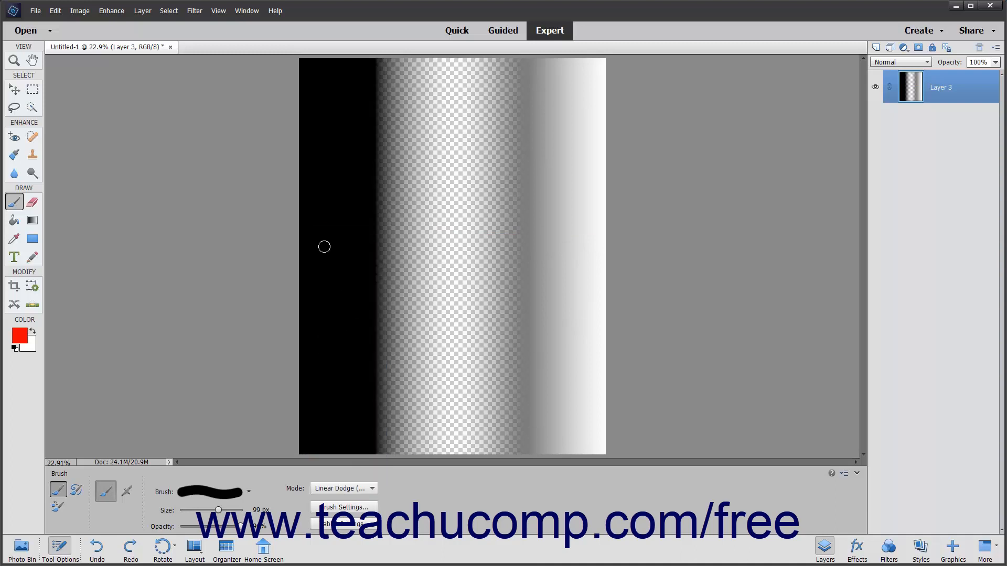
{"action": "left_click_drag", "start_coordinate": [322, 246], "coordinate": [609, 252]}
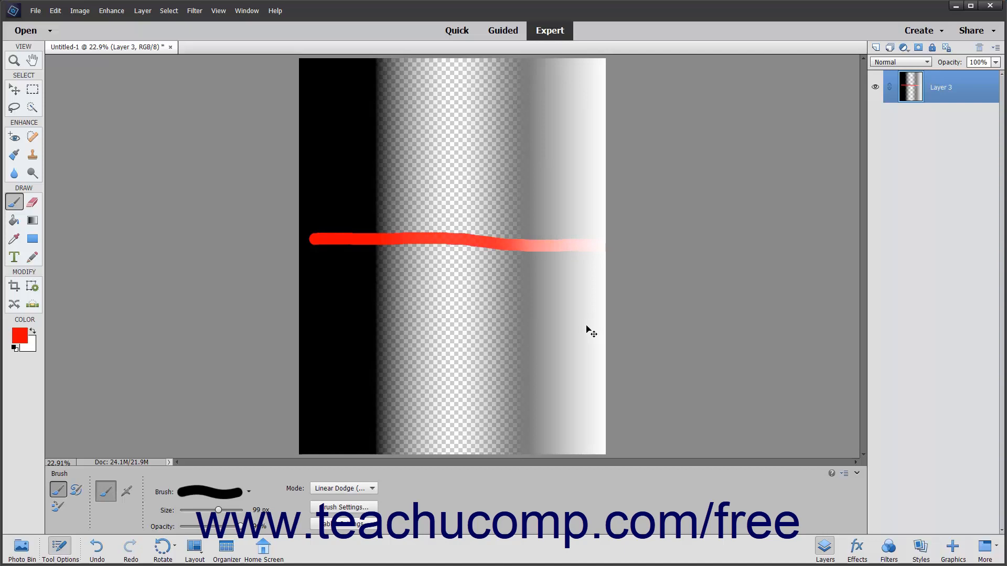
{"action": "key", "text": "ctrl+z"}
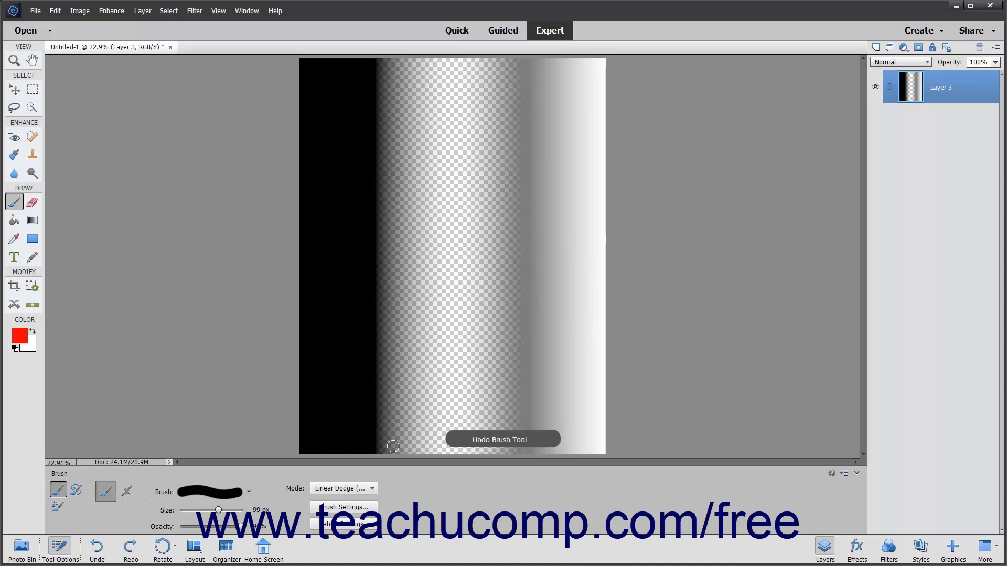
- Test the Lighter Color brush mode with a horizontal red stroke across the gradient, and undo the stroke
{"action": "left_click", "coordinate": [344, 488]}
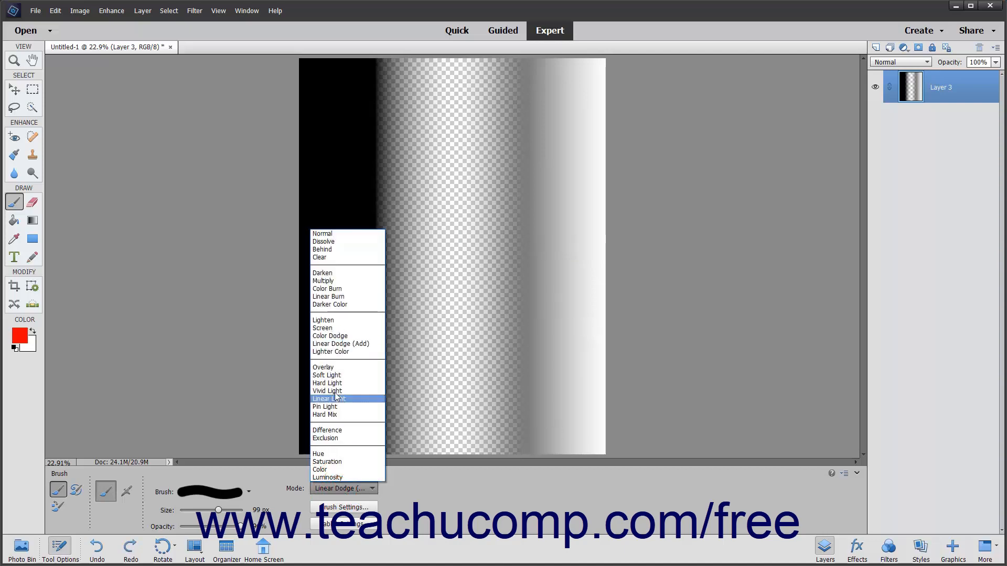
{"action": "left_click", "coordinate": [334, 351]}
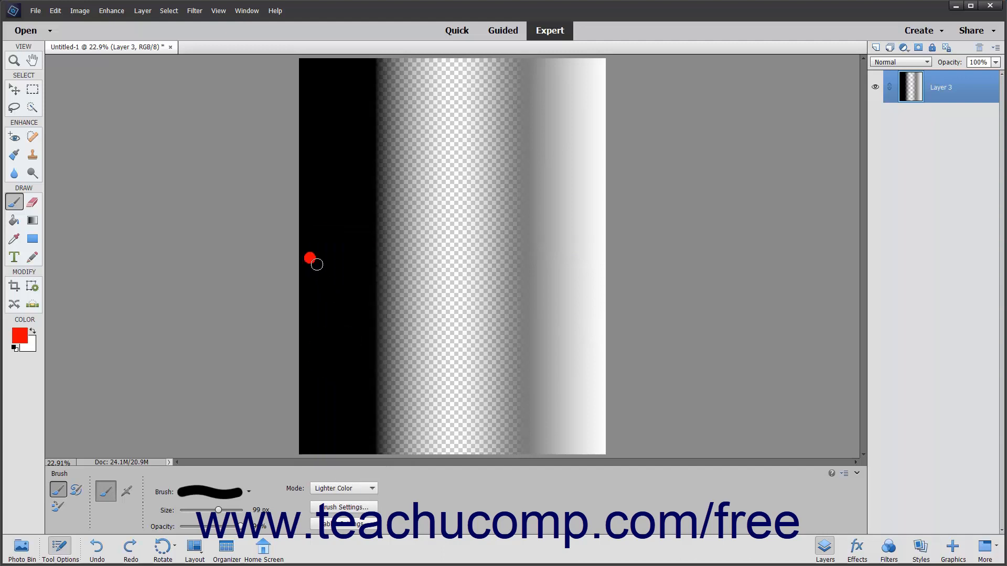
{"action": "mouse_move", "coordinate": [317, 264]}
{"action": "left_mouse_down"}
{"action": "mouse_move", "coordinate": [504, 256]}
{"action": "mouse_move", "coordinate": [617, 266]}
{"action": "left_mouse_up"}
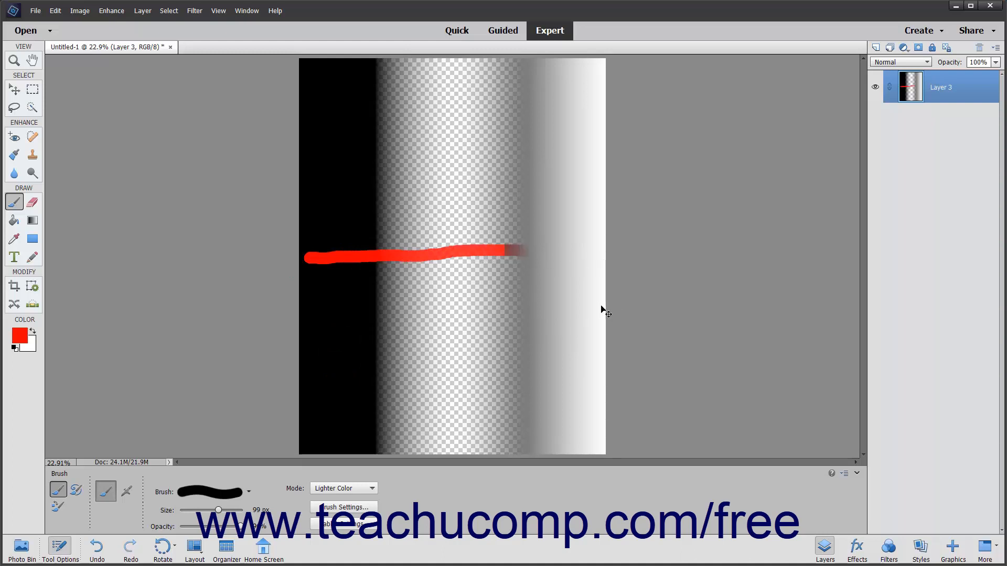
{"action": "key", "text": "ctrl+z"}
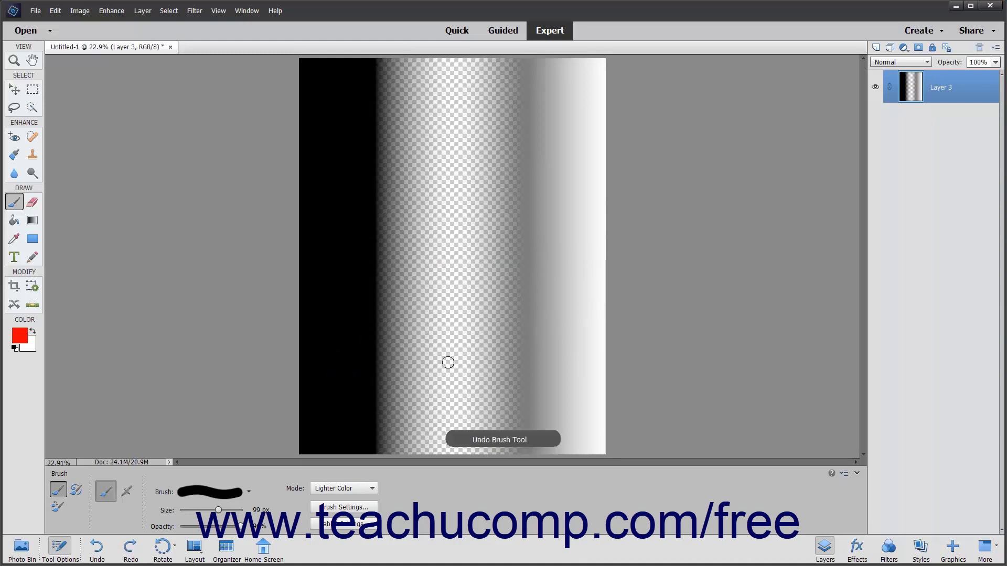
- Test the Overlay brush mode with a horizontal red stroke across the gradient, and undo the stroke
{"action": "left_click", "coordinate": [336, 486]}
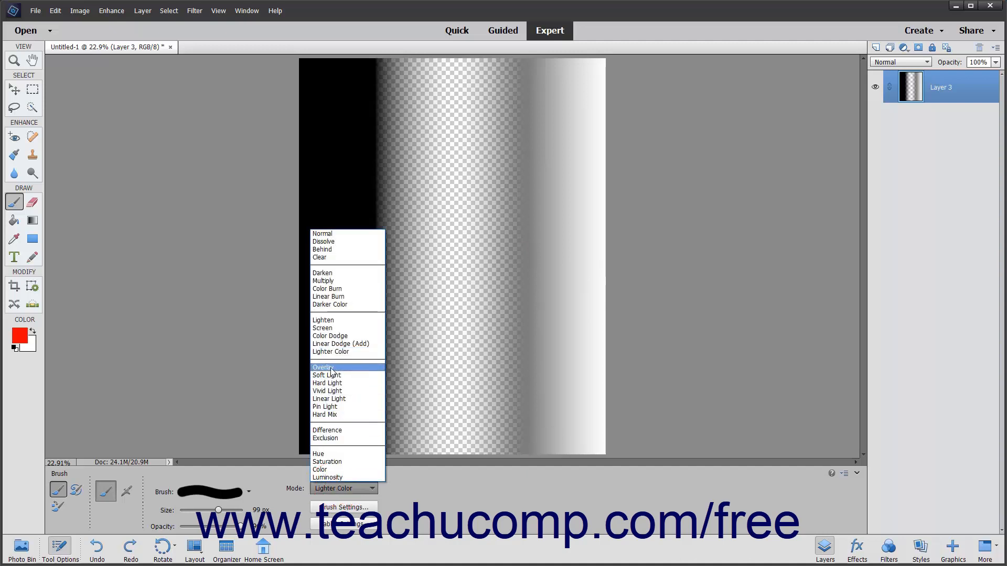
{"action": "left_click", "coordinate": [332, 368]}
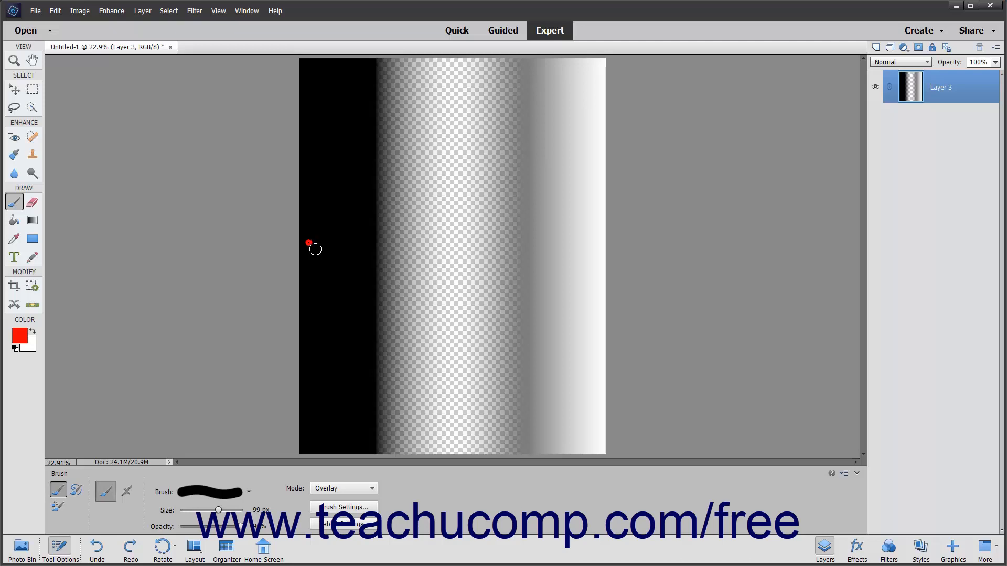
{"action": "mouse_move", "coordinate": [315, 249]}
{"action": "left_mouse_down"}
{"action": "mouse_move", "coordinate": [463, 239]}
{"action": "mouse_move", "coordinate": [614, 250]}
{"action": "left_mouse_up"}
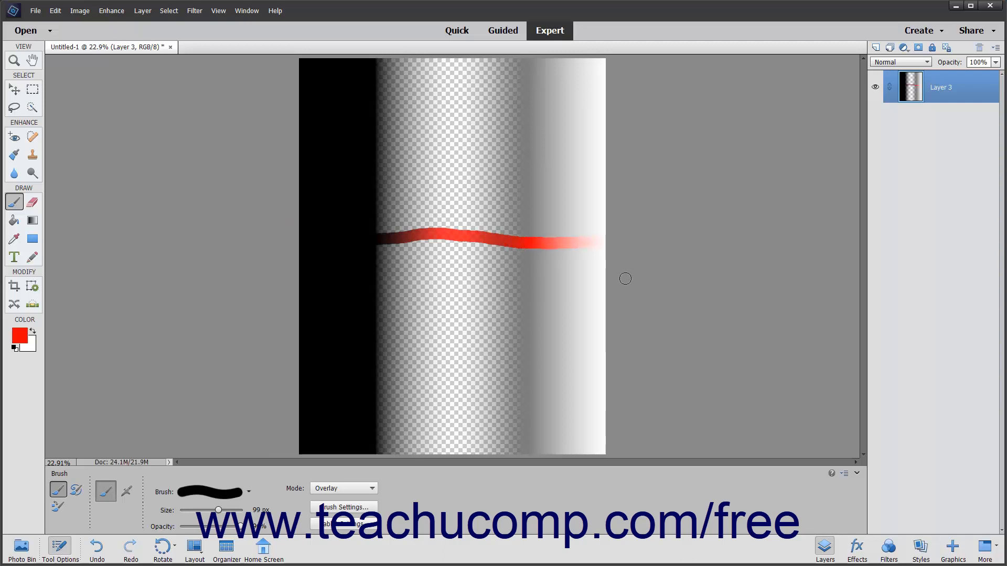
{"action": "key", "text": "ctrl+z"}
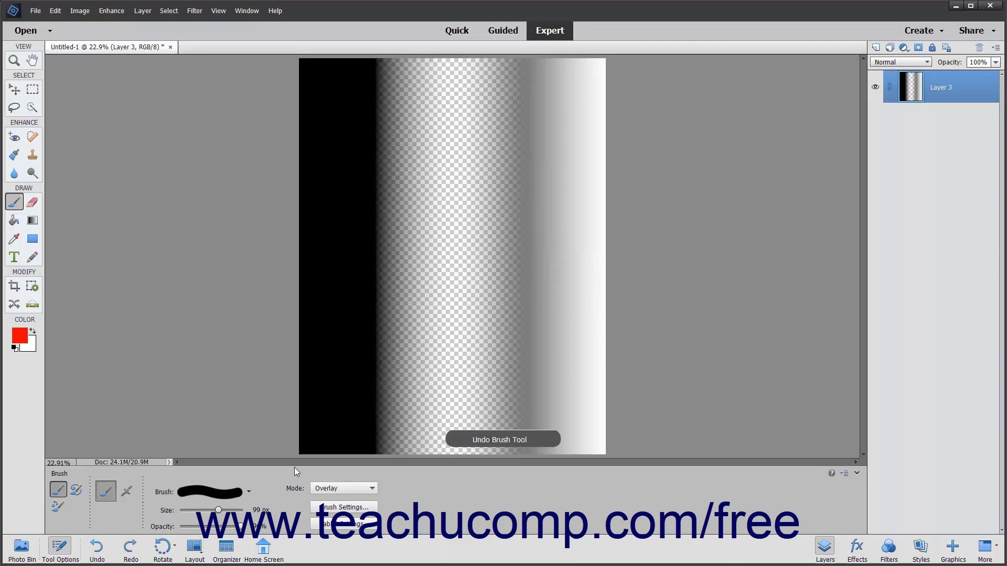
- Test the Soft Light brush mode with a horizontal red stroke across the gradient, and undo the stroke
{"action": "left_click", "coordinate": [315, 489]}
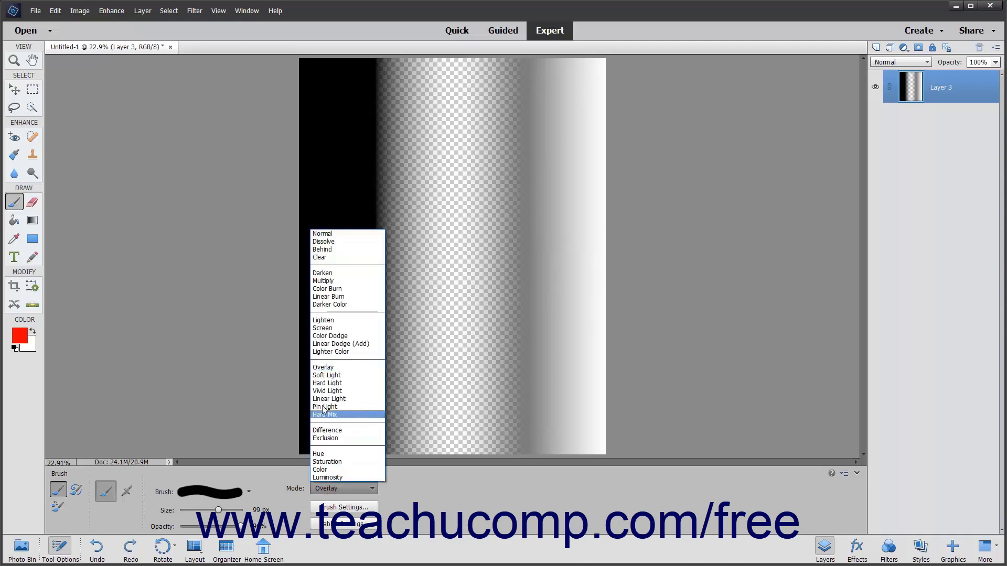
{"action": "left_click", "coordinate": [328, 375]}
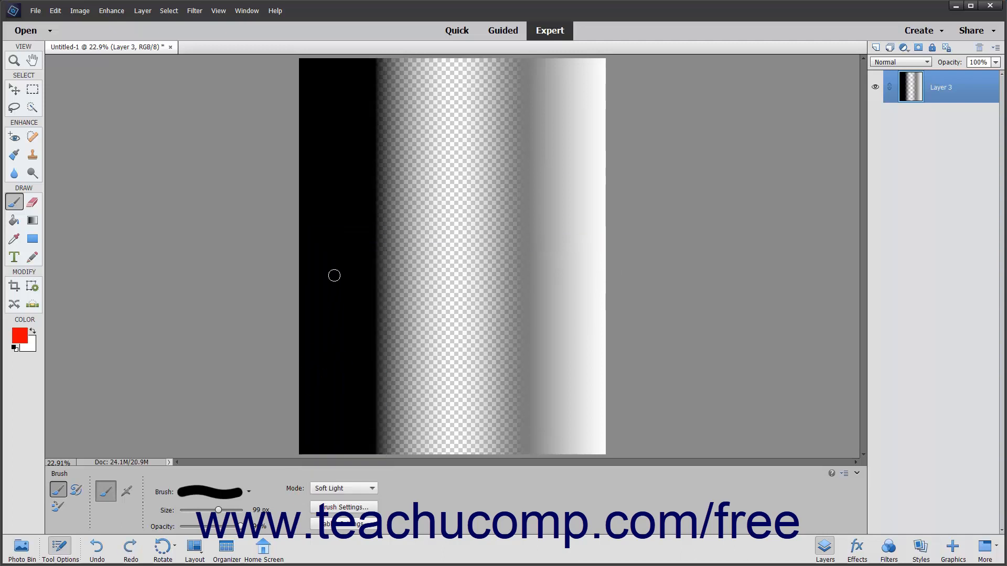
{"action": "left_click_drag", "start_coordinate": [317, 254], "coordinate": [600, 248]}
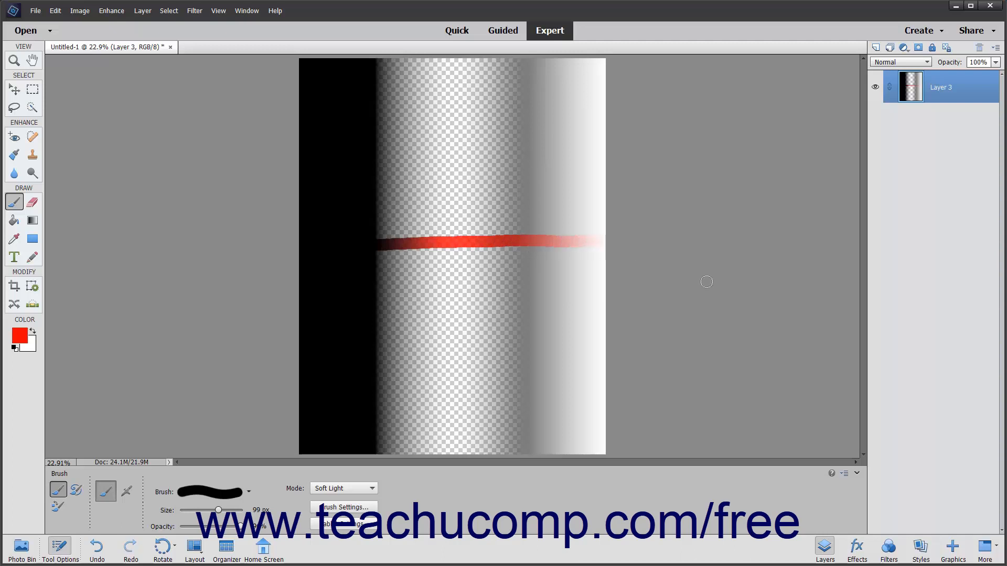
{"action": "key", "text": "ctrl+z"}
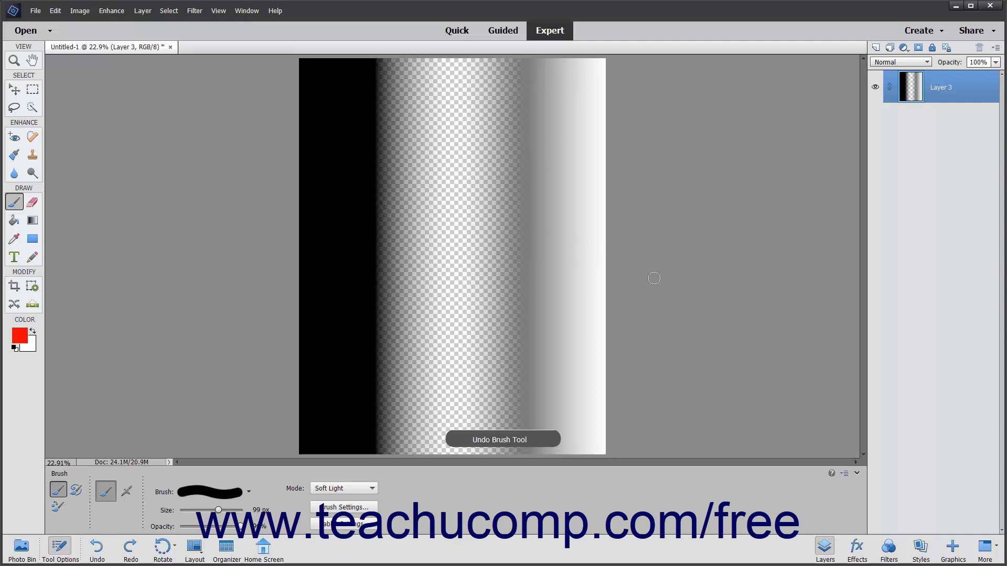
- Test the Hard Light brush mode with a horizontal red stroke across the gradient, and undo the stroke
{"action": "left_click", "coordinate": [367, 489]}
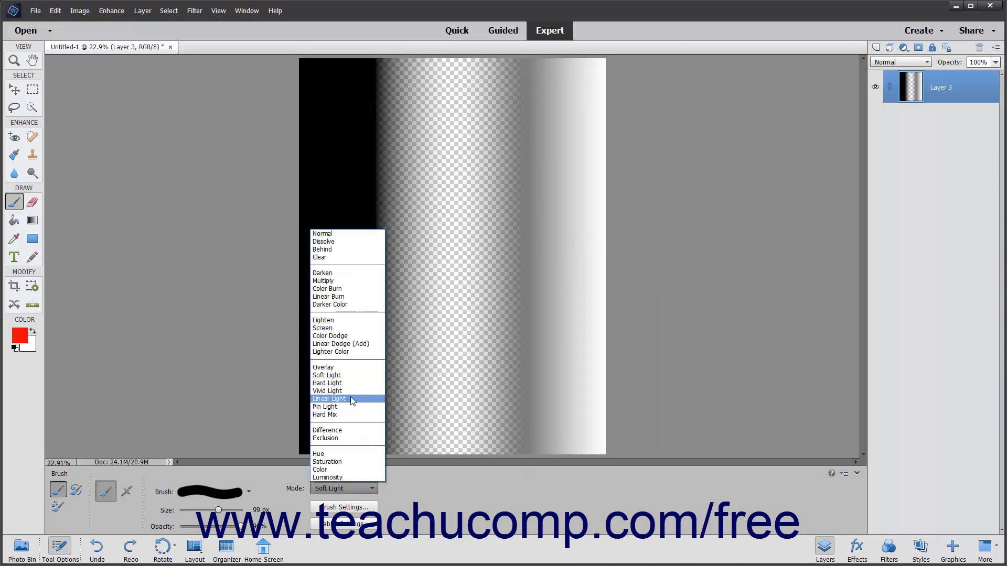
{"action": "left_click", "coordinate": [347, 383]}
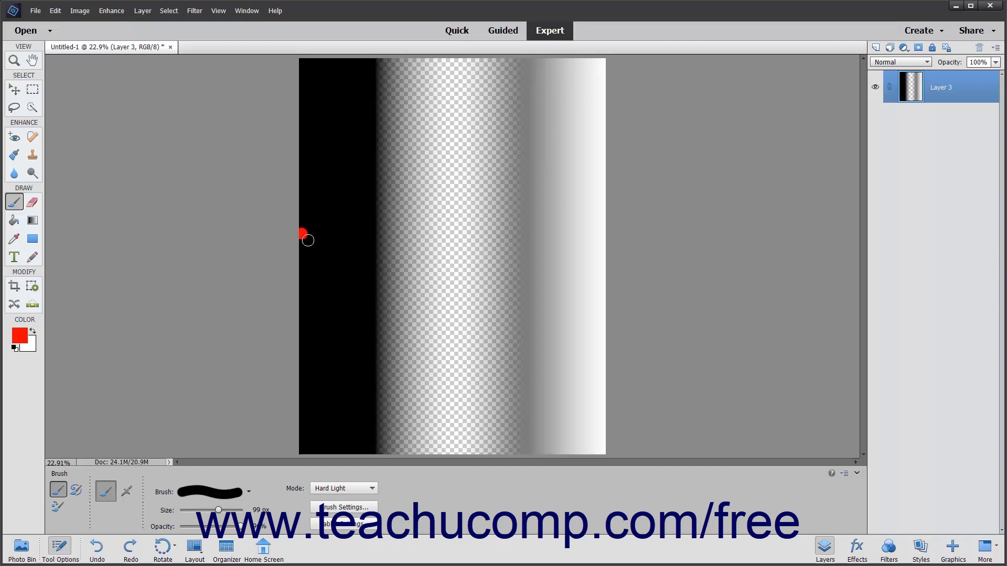
{"action": "left_click_drag", "start_coordinate": [309, 241], "coordinate": [596, 232]}
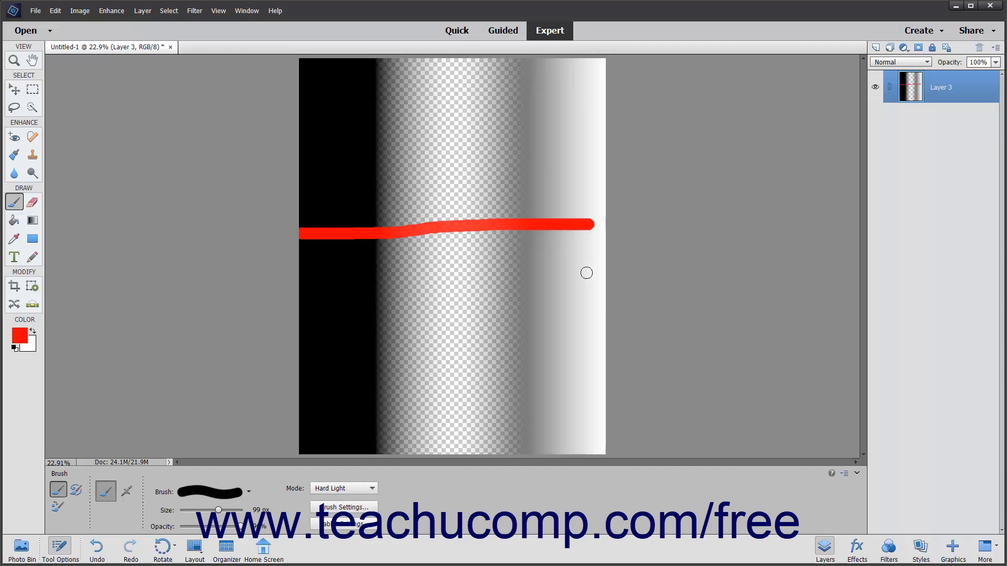
{"action": "key", "text": "ctrl+z"}
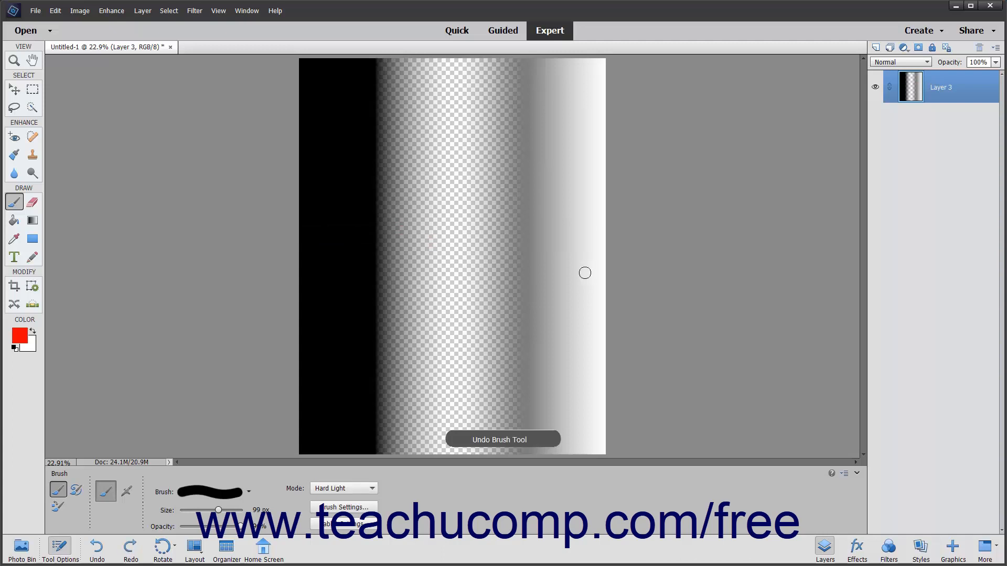
- Test the Vivid Light brush mode with a horizontal red stroke across the gradient, and undo the stroke
{"action": "left_click", "coordinate": [321, 489]}
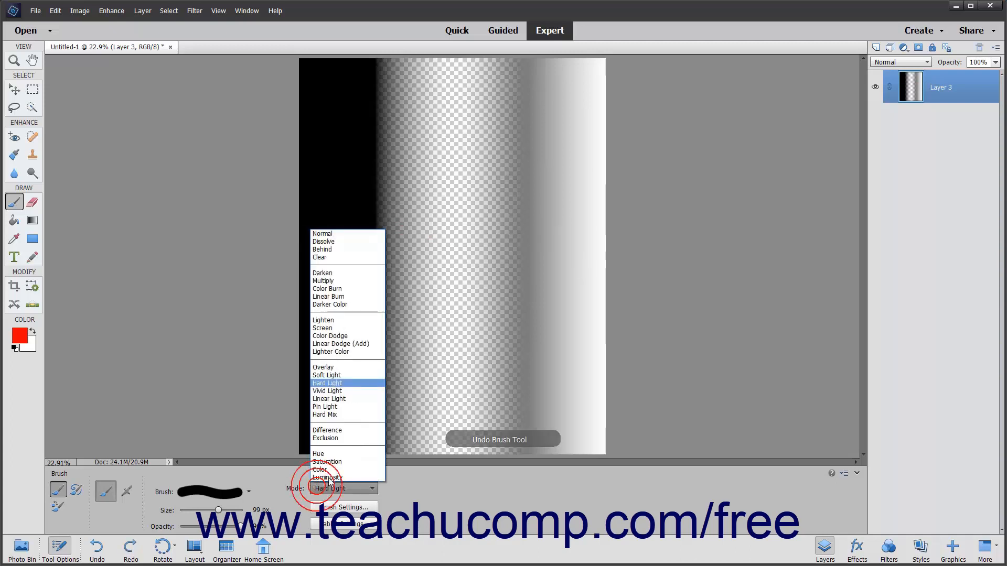
{"action": "left_click", "coordinate": [342, 392]}
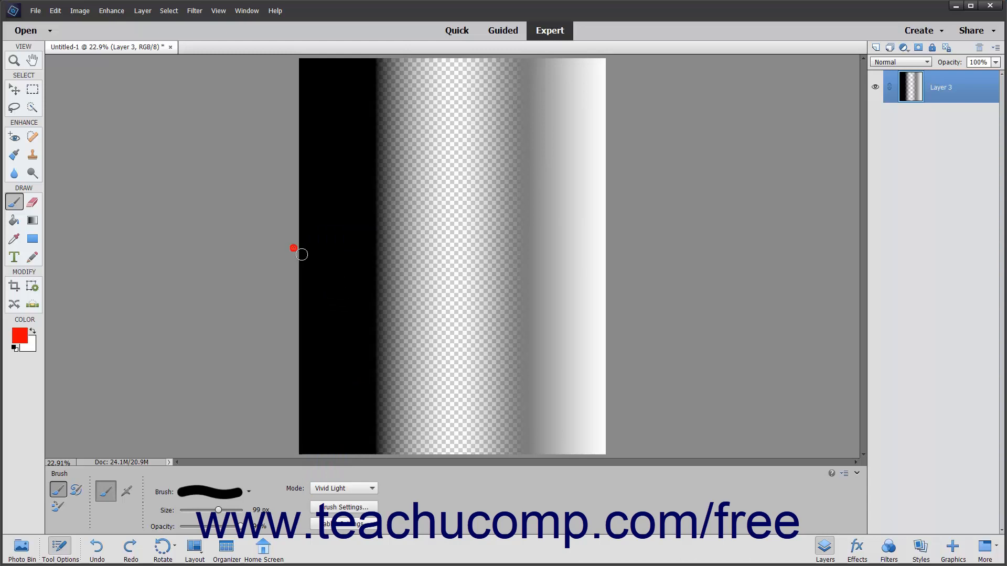
{"action": "left_click_drag", "start_coordinate": [302, 254], "coordinate": [613, 260]}
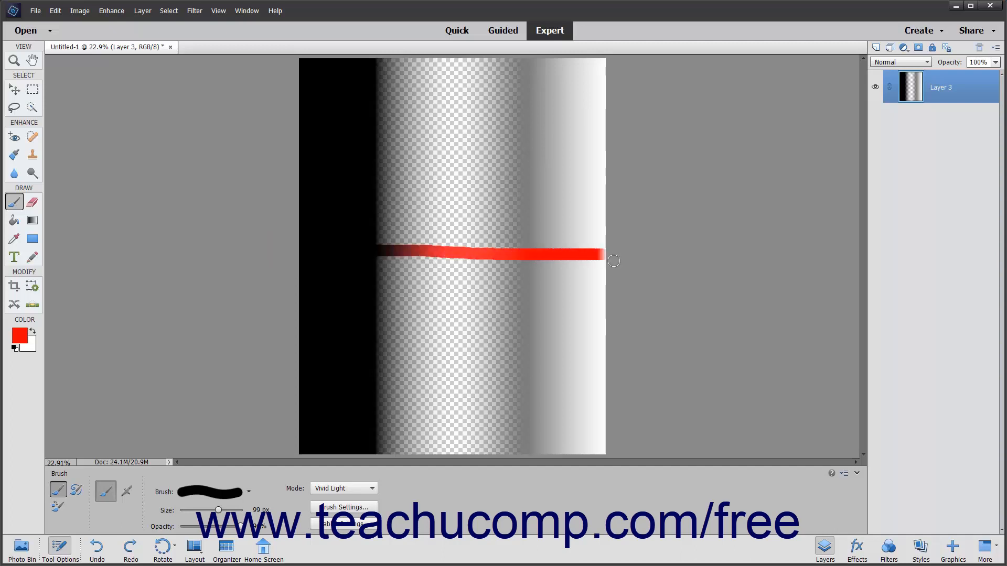
{"action": "key", "text": "ctrl+z"}
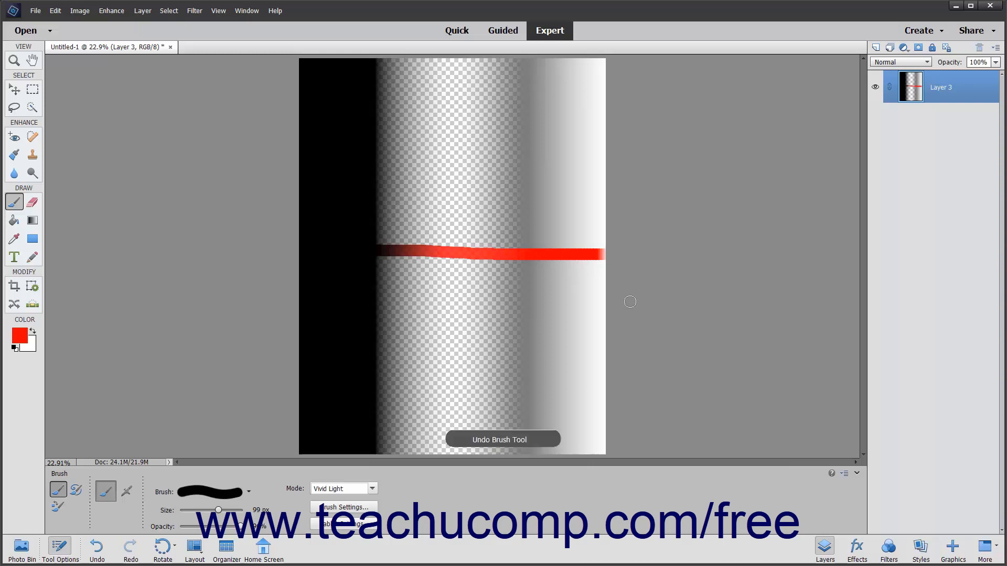
- Test the Linear Light brush mode with a horizontal red stroke across the gradient, and undo the strokes
{"action": "left_click", "coordinate": [346, 481]}
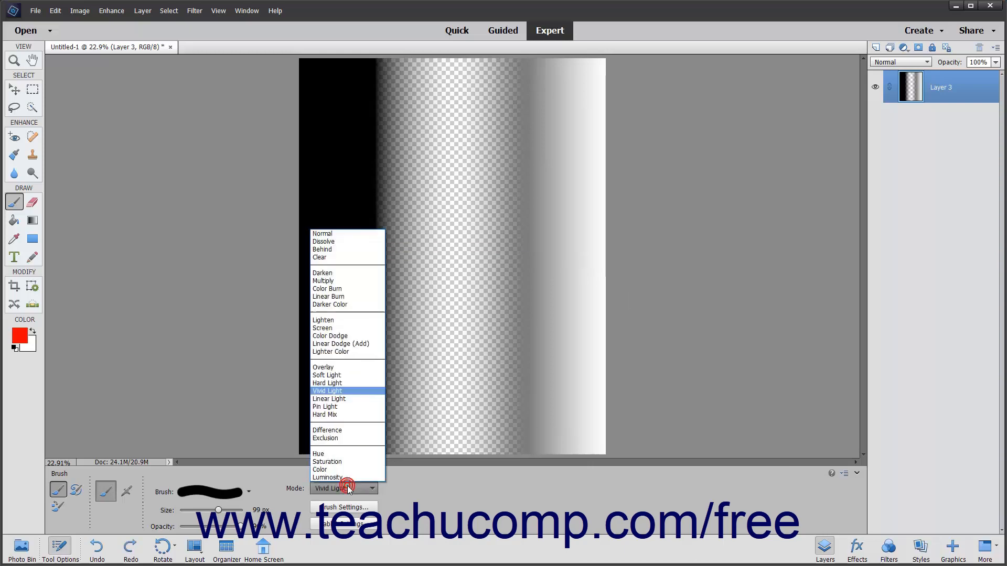
{"action": "left_click", "coordinate": [344, 399]}
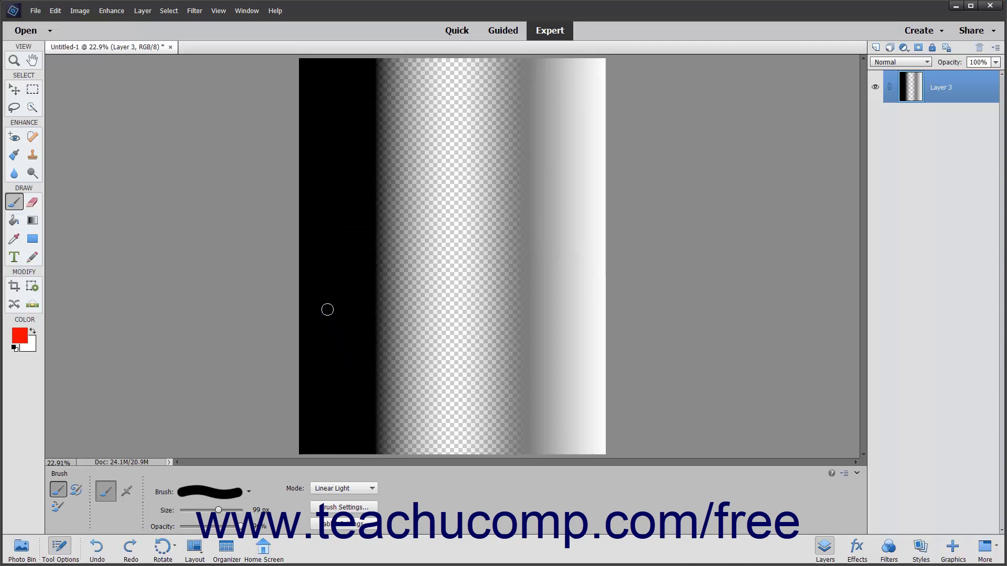
{"action": "left_click", "coordinate": [307, 285]}
{"action": "left_click_drag", "start_coordinate": [314, 292], "coordinate": [537, 292]}
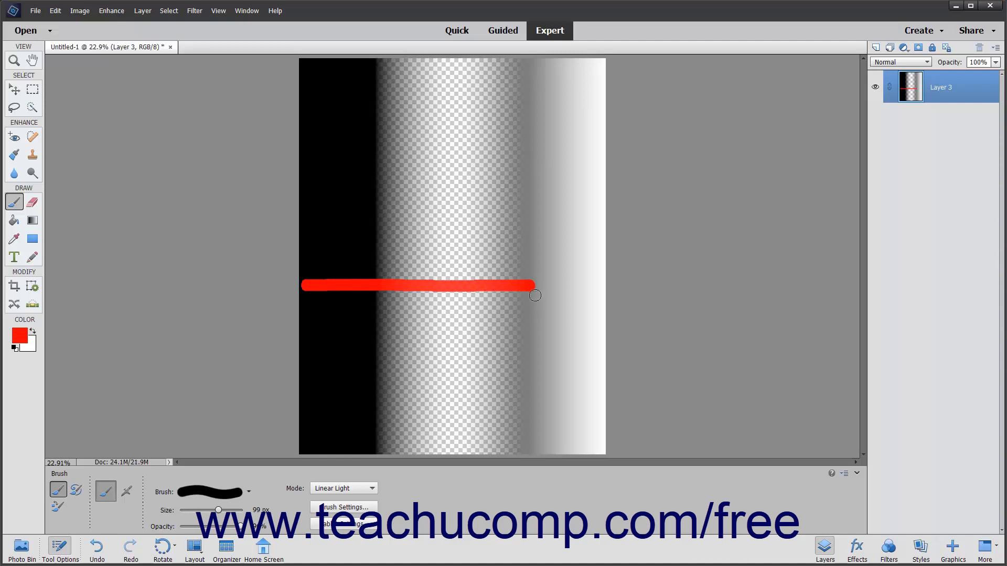
{"action": "left_click_drag", "start_coordinate": [535, 295], "coordinate": [613, 293]}
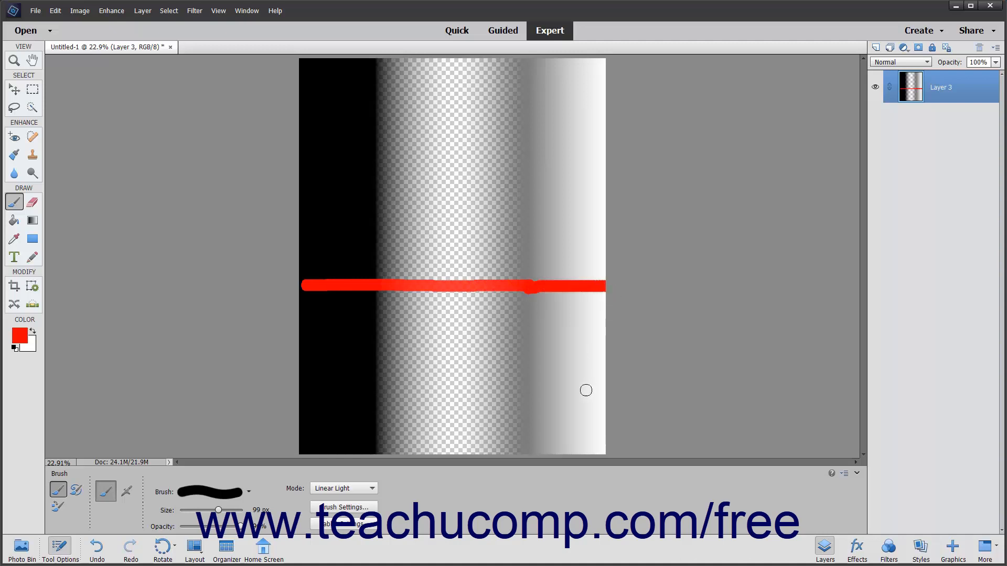
{"action": "key", "text": "ctrl+z"}
{"action": "key", "text": "ctrl+z"}
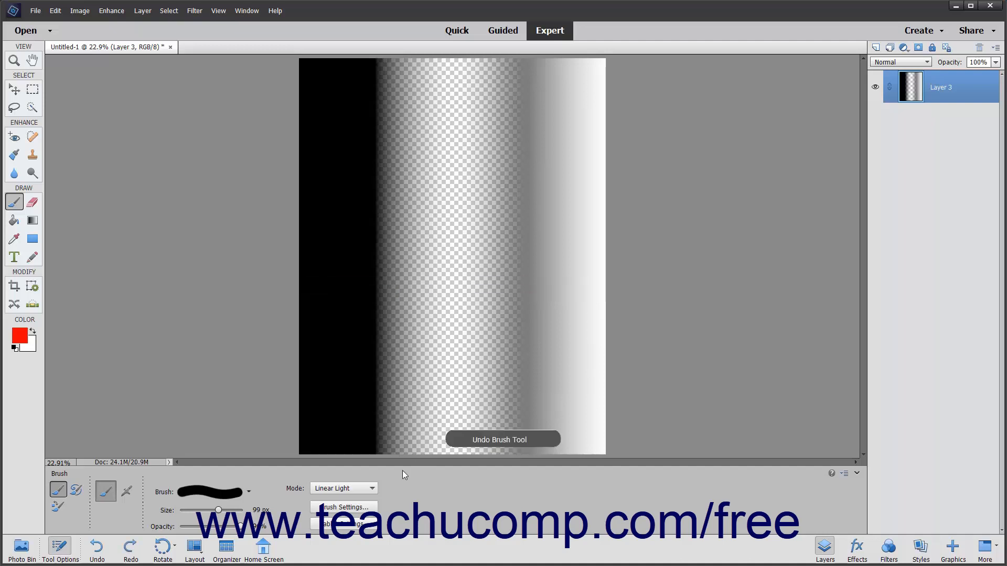
- Test the Pin Light brush mode with a horizontal red stroke across the gradient, and undo the stroke
{"action": "left_click", "coordinate": [348, 489]}
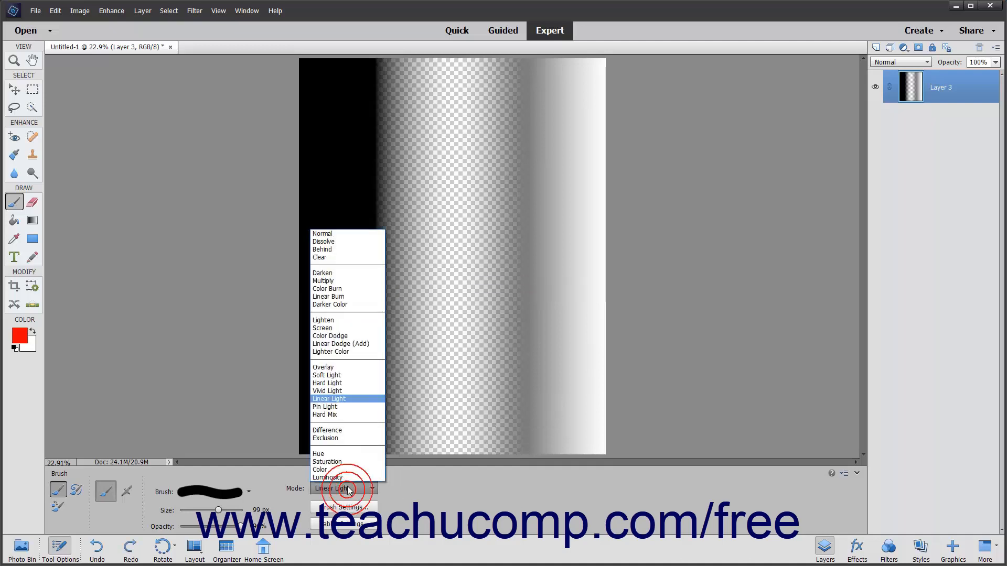
{"action": "left_click", "coordinate": [331, 407]}
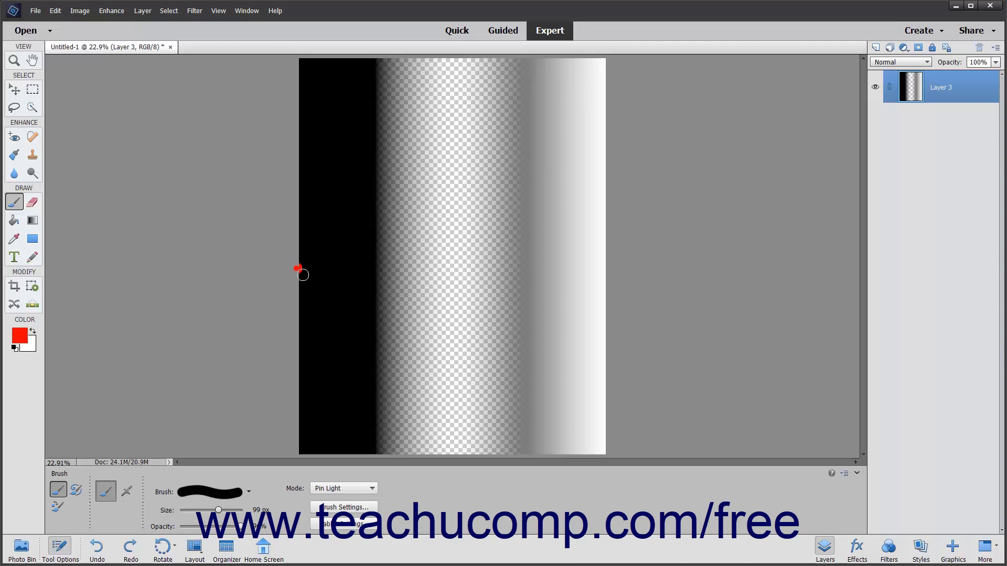
{"action": "left_click_drag", "start_coordinate": [303, 274], "coordinate": [611, 277]}
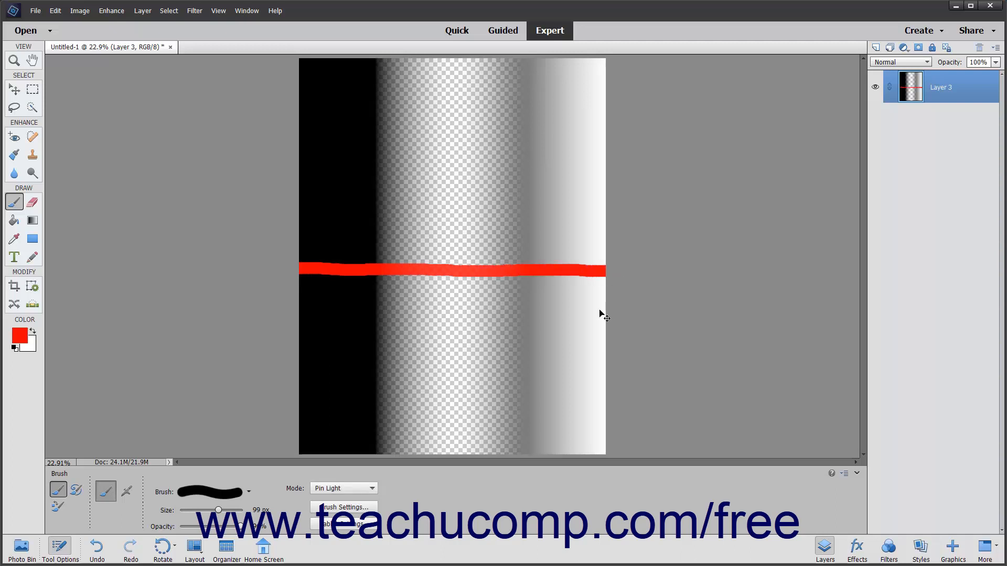
{"action": "key", "text": "ctrl+z"}
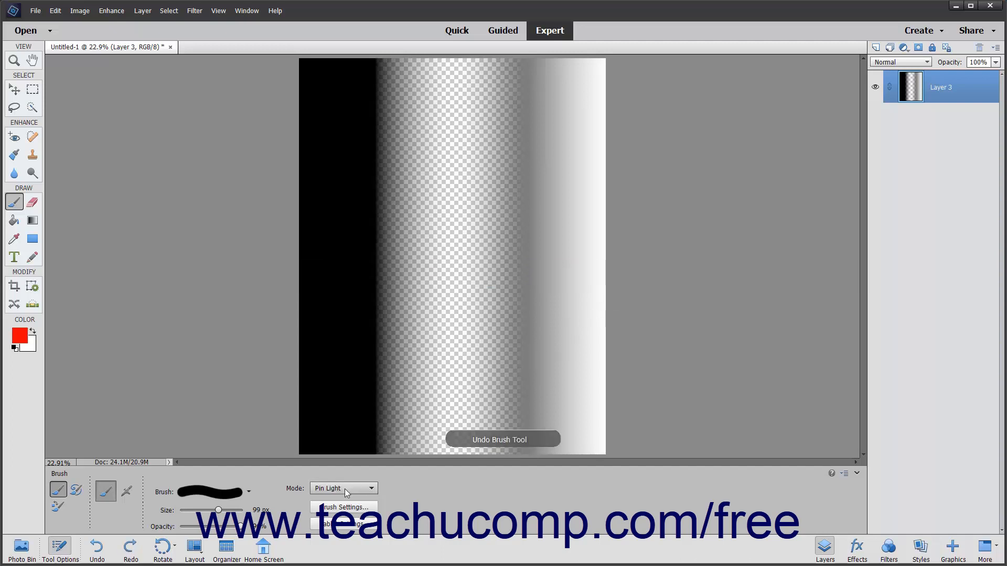
- Test the Hard Mix brush mode with a horizontal red stroke across the gradient, and undo the stroke
{"action": "left_click", "coordinate": [346, 489]}
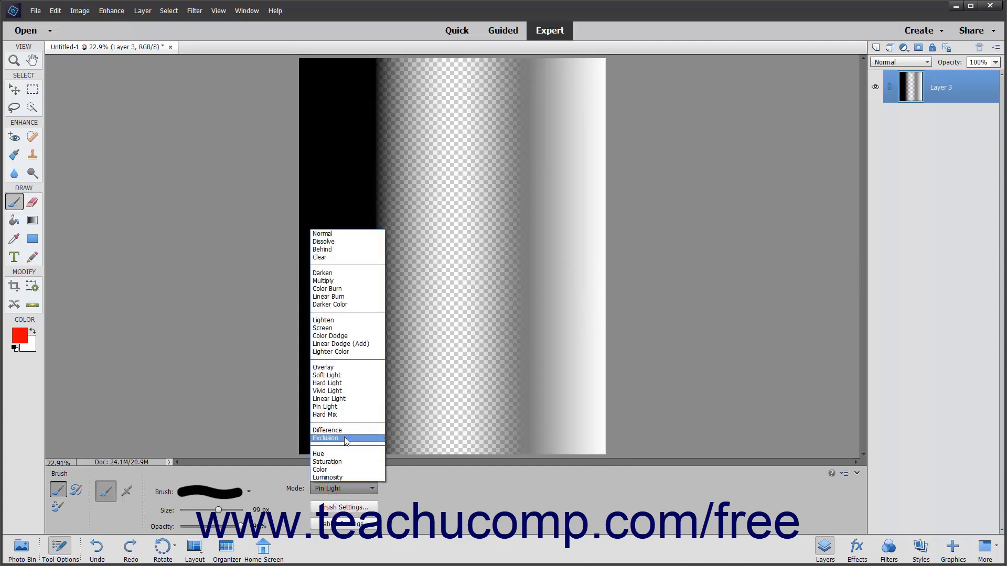
{"action": "left_click", "coordinate": [335, 415]}
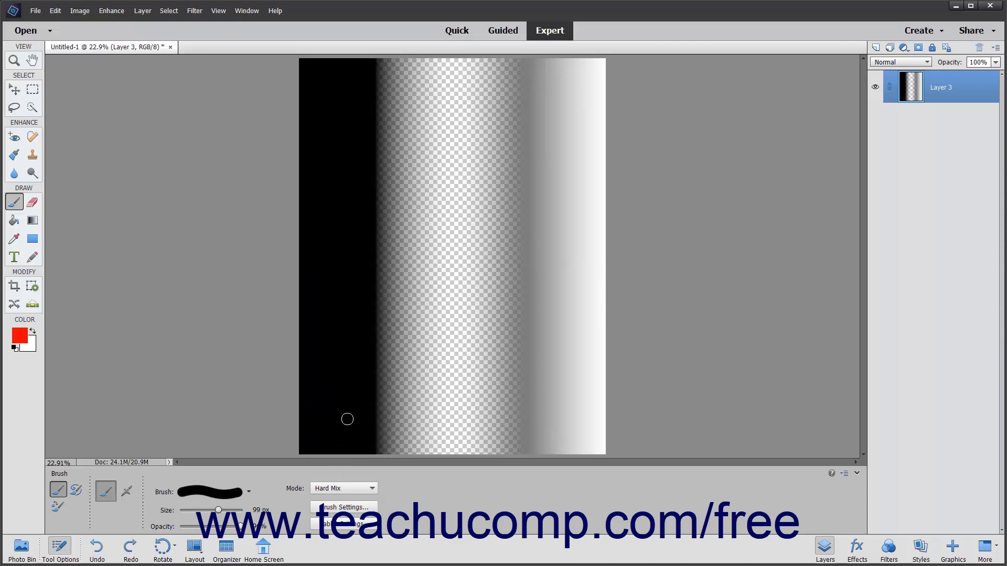
{"action": "mouse_move", "coordinate": [310, 277]}
{"action": "left_mouse_down"}
{"action": "mouse_move", "coordinate": [616, 276]}
{"action": "mouse_move", "coordinate": [650, 323]}
{"action": "left_mouse_up"}
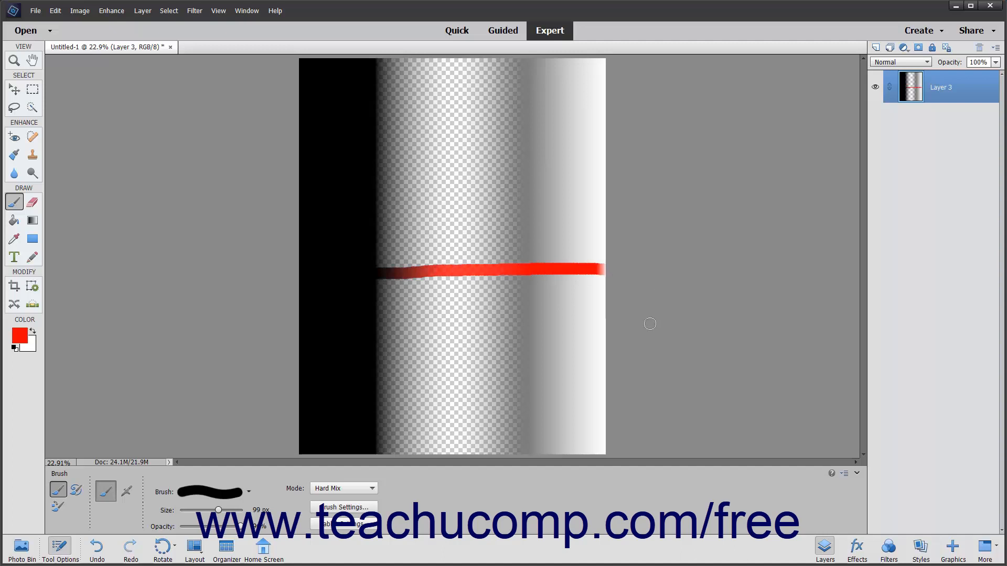
{"action": "key", "text": "ctrl+z"}
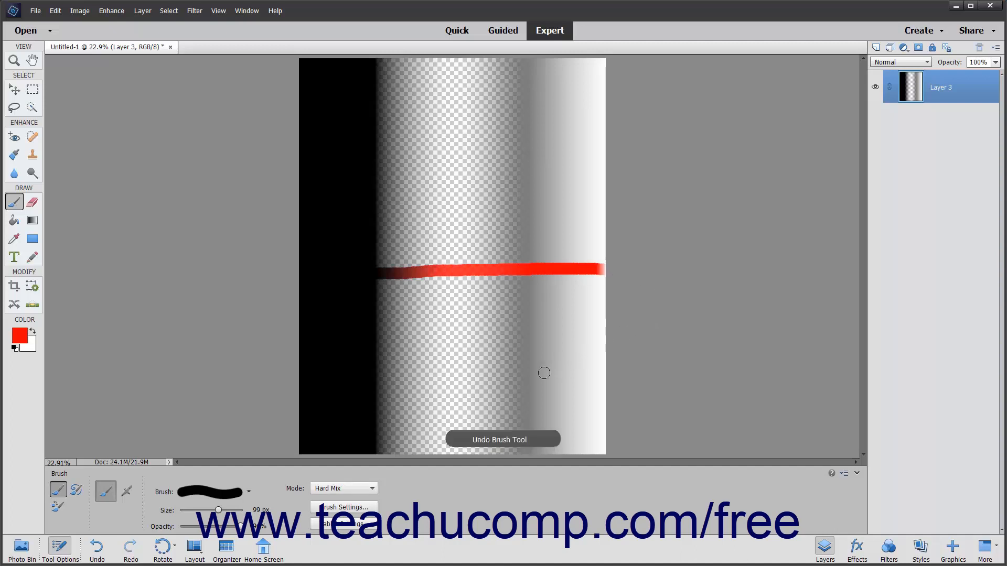
- Test the Difference brush mode with a horizontal red stroke across the gradient, and undo the stroke
{"action": "left_click", "coordinate": [344, 485]}
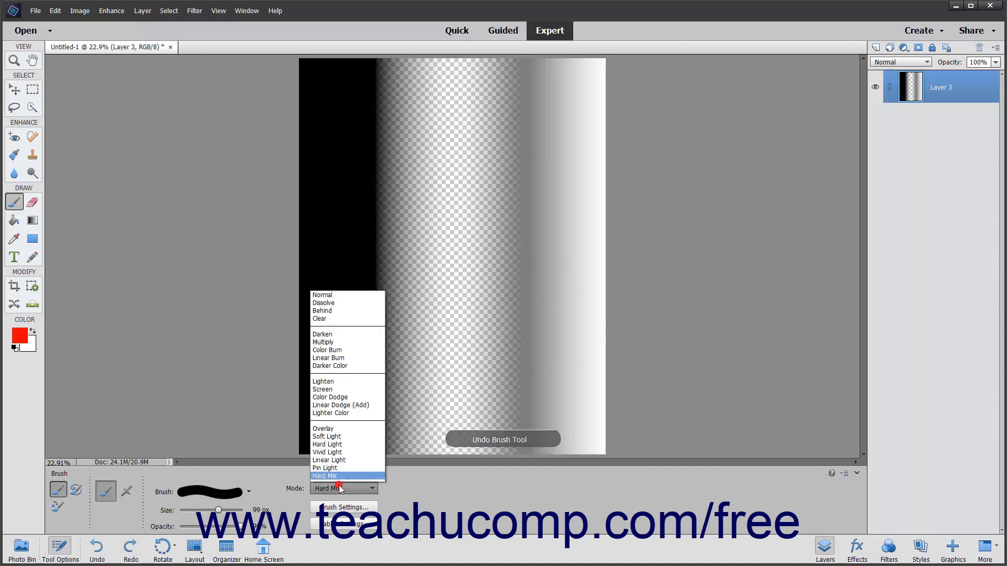
{"action": "left_click", "coordinate": [326, 429]}
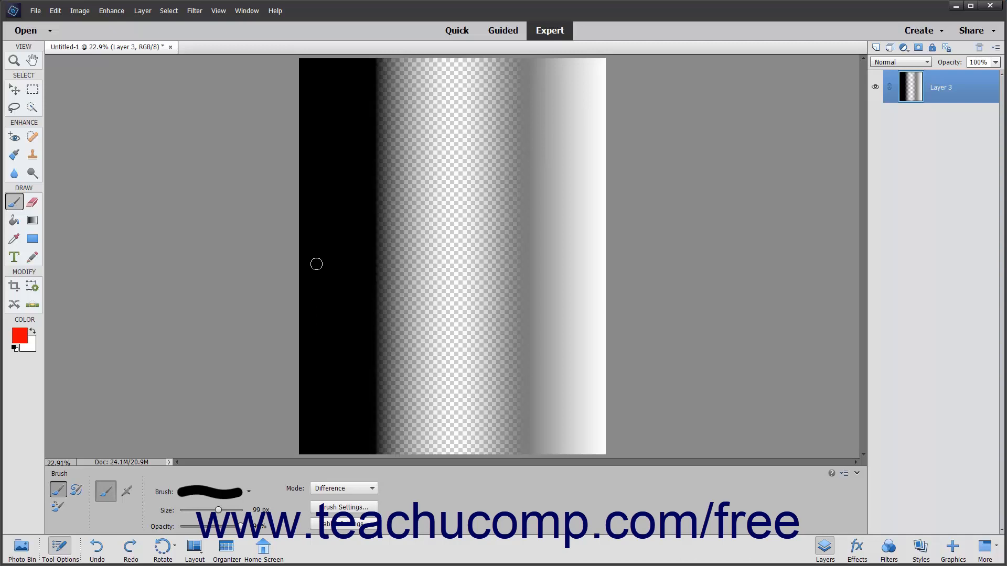
{"action": "left_click_drag", "start_coordinate": [317, 263], "coordinate": [610, 259]}
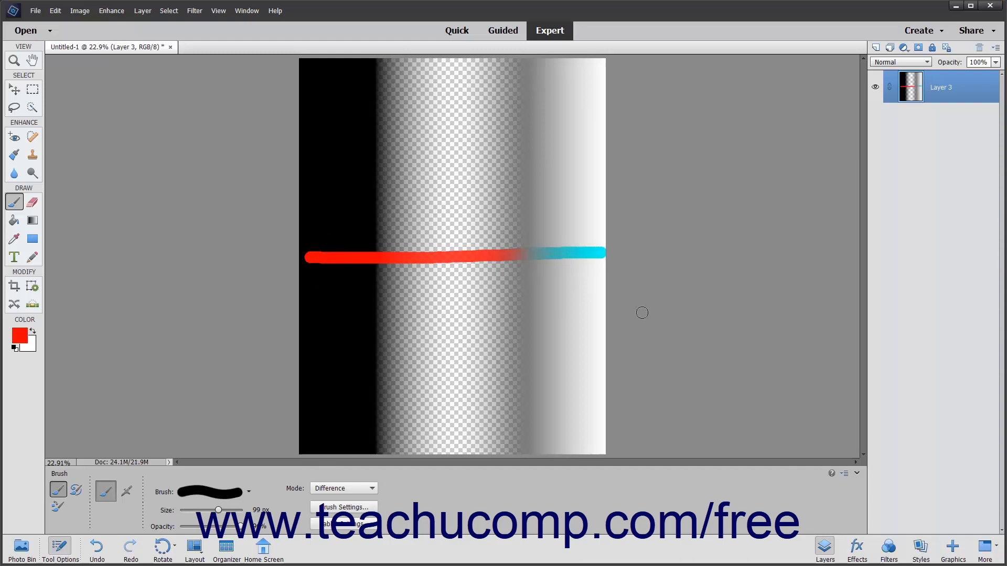
{"action": "key", "text": "ctrl+z"}
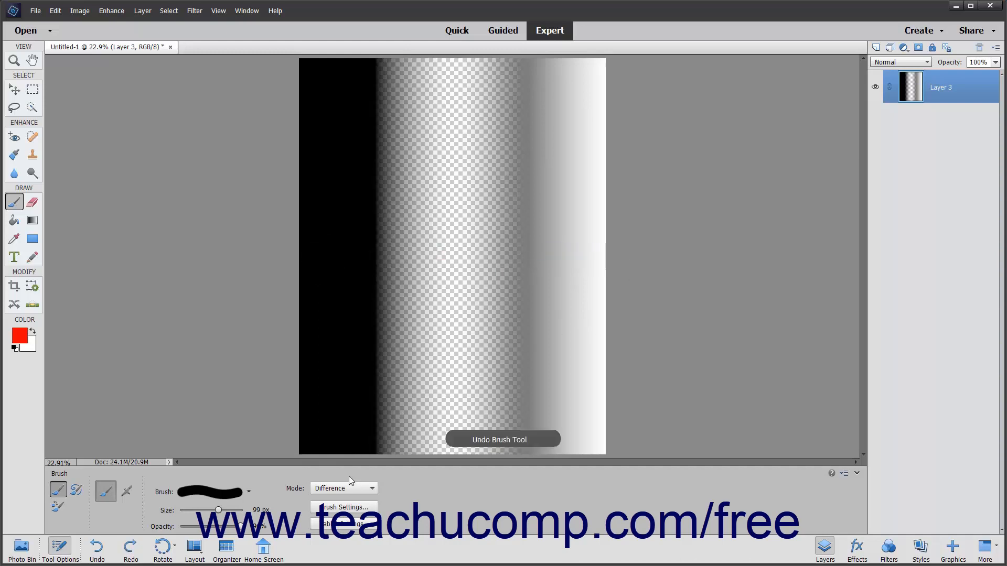
- Test the Exclusion brush mode with a horizontal red stroke across the gradient, and undo the stroke
{"action": "left_click", "coordinate": [346, 488]}
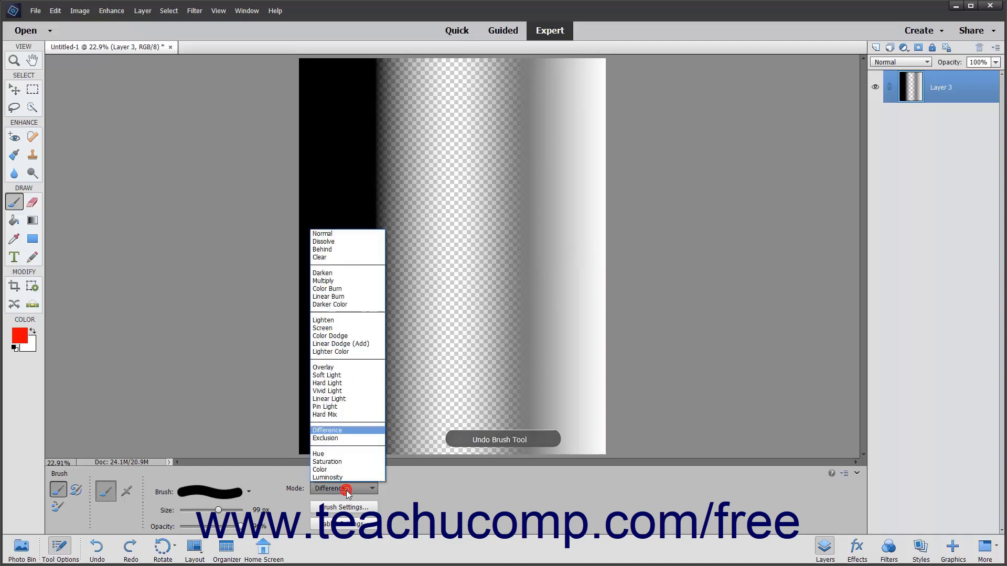
{"action": "left_click", "coordinate": [346, 438]}
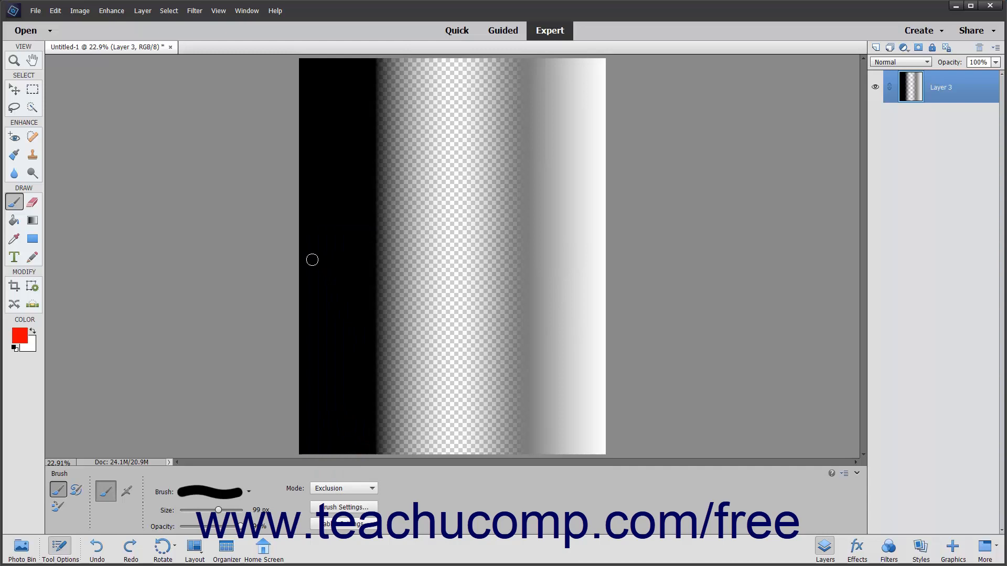
{"action": "left_click_drag", "start_coordinate": [306, 252], "coordinate": [634, 262]}
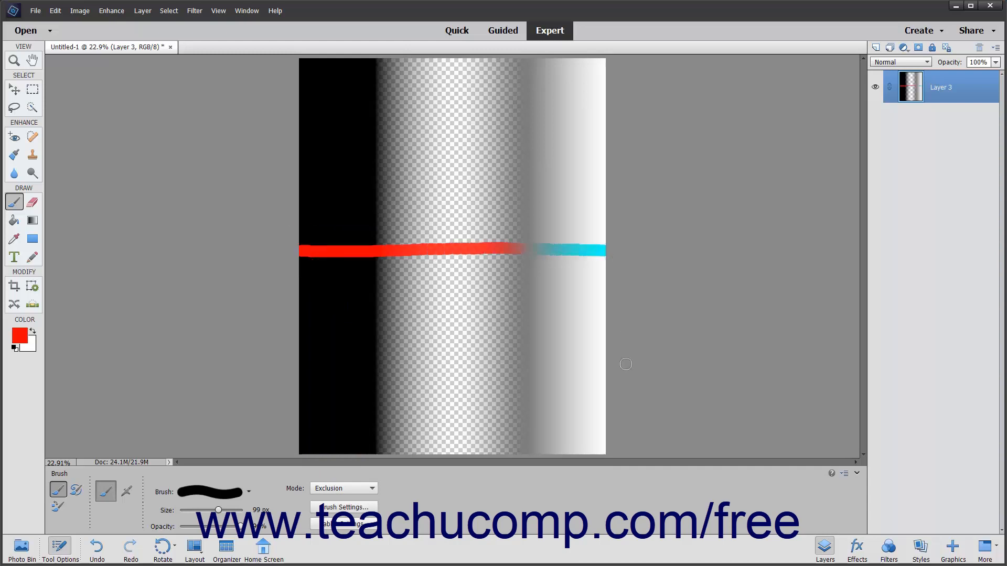
{"action": "key", "text": "ctrl+z"}
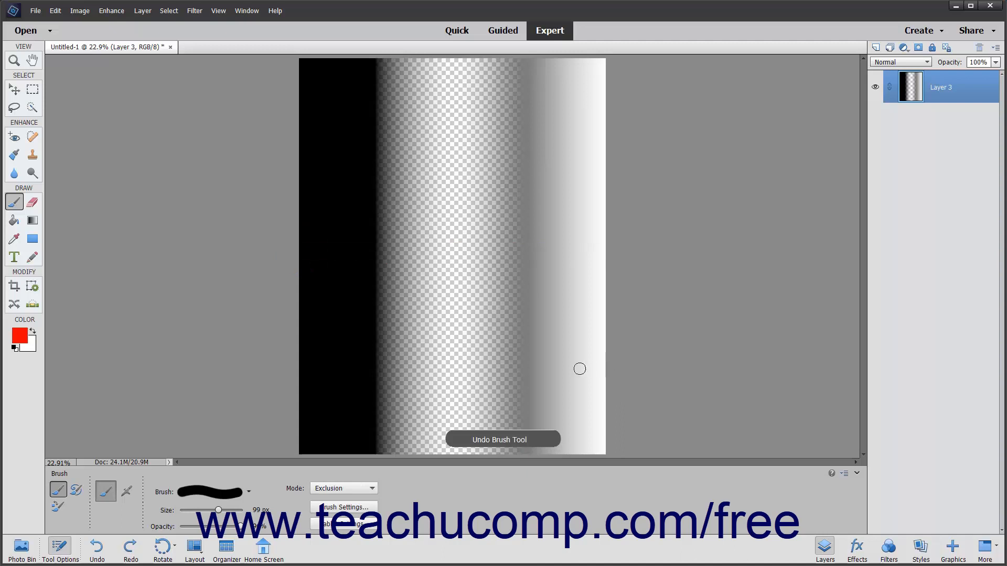
- Test the Hue brush mode with a horizontal red stroke across the gradient, and undo the stroke
{"action": "left_click", "coordinate": [344, 489]}
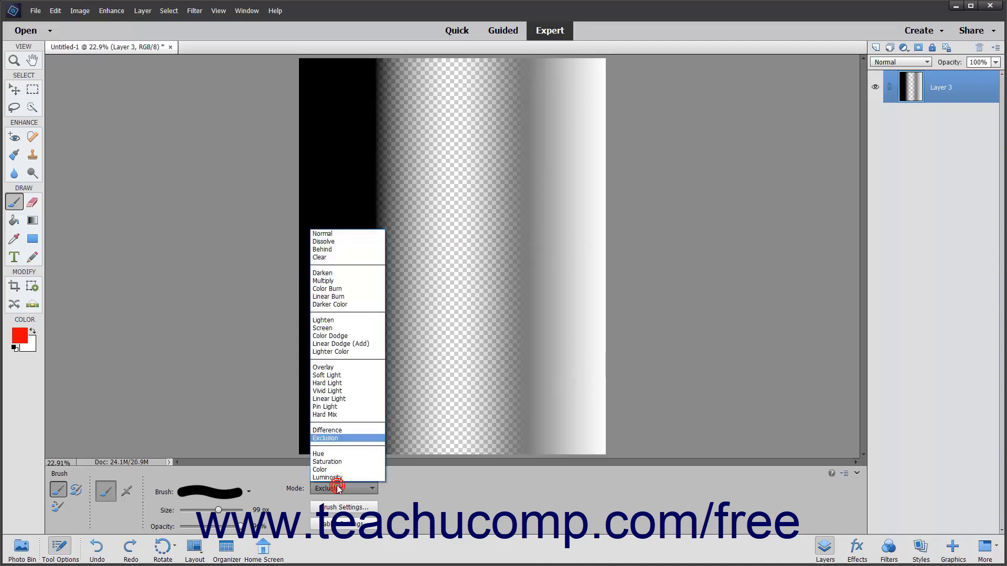
{"action": "left_click", "coordinate": [330, 454]}
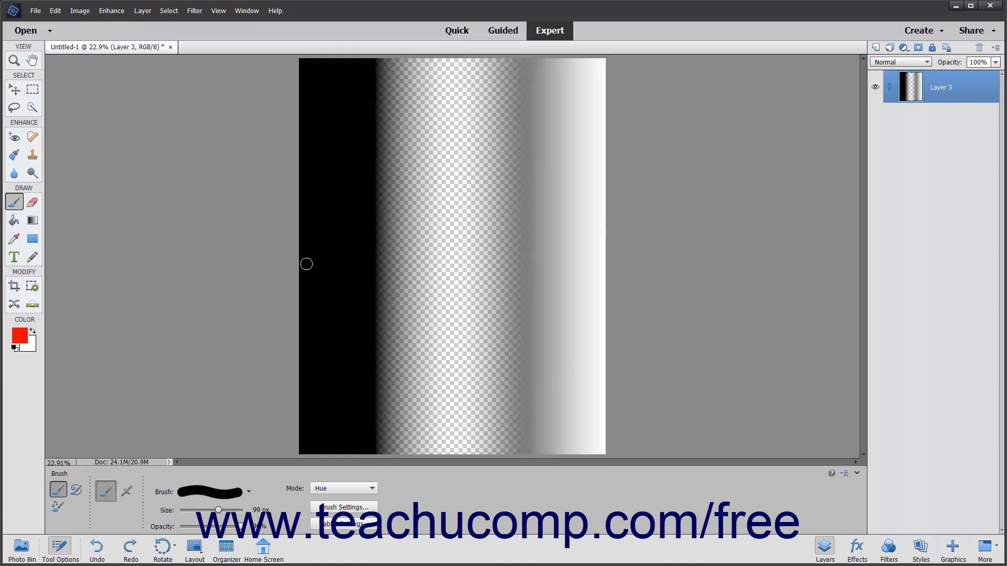
{"action": "left_click_drag", "start_coordinate": [306, 264], "coordinate": [635, 265]}
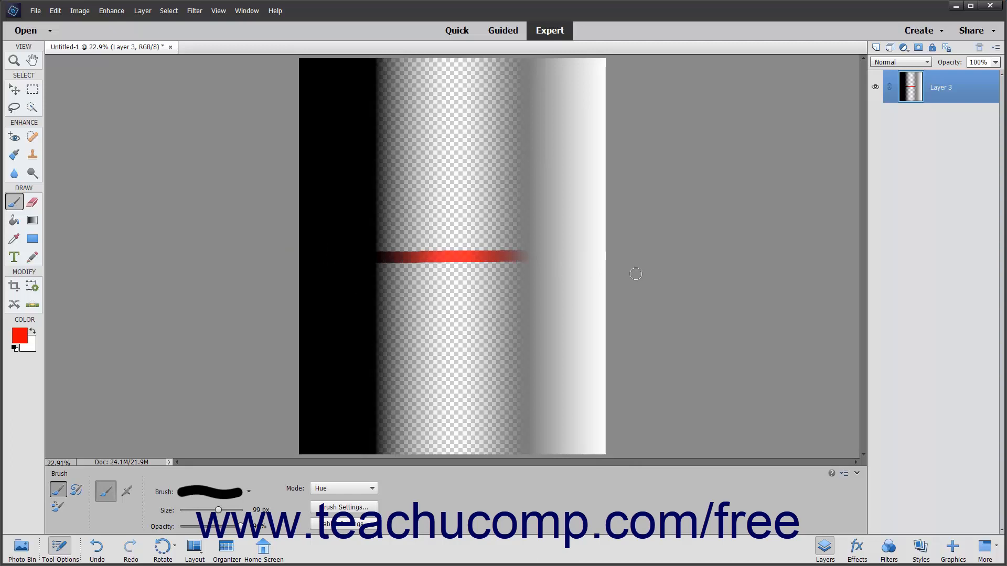
{"action": "key", "text": "ctrl+z"}
- Test the Saturation brush mode with a horizontal red stroke across the gradient, and undo the stroke
{"action": "left_click", "coordinate": [343, 488]}
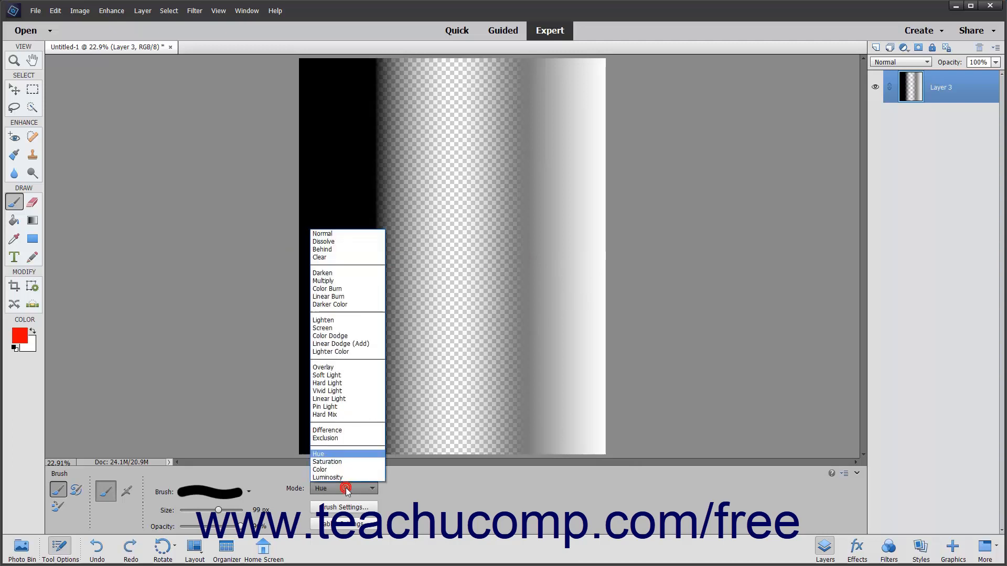
{"action": "left_click", "coordinate": [336, 462]}
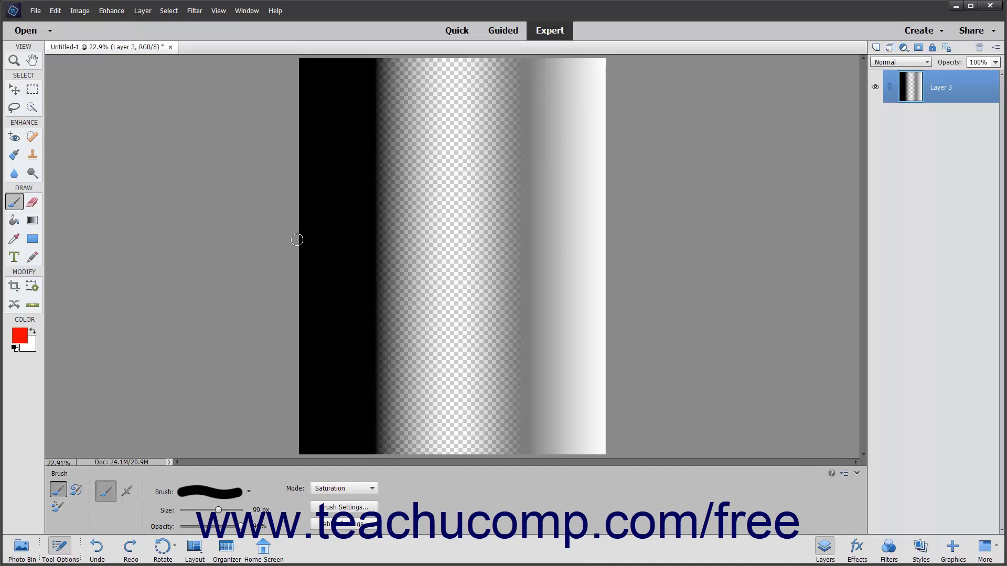
{"action": "left_click_drag", "start_coordinate": [299, 239], "coordinate": [629, 237]}
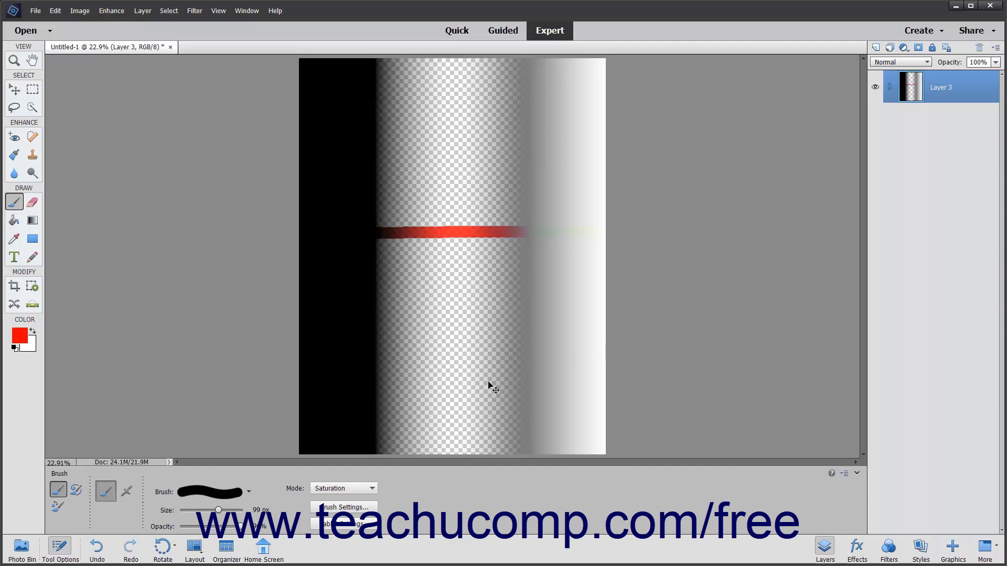
{"action": "key", "text": "ctrl+z"}
- Test the Color brush mode with a horizontal red stroke across the gradient, and undo the stroke
{"action": "left_click", "coordinate": [340, 489]}
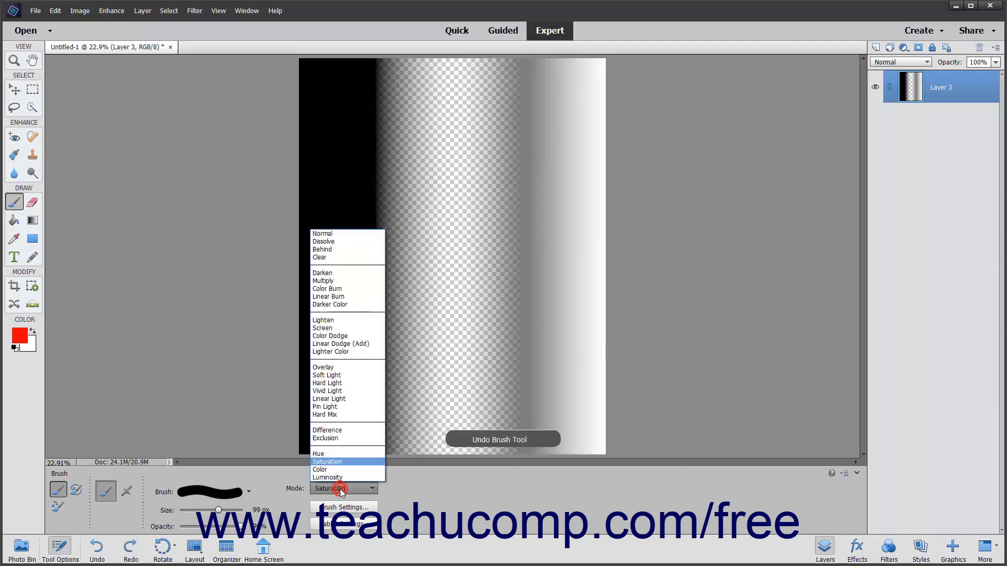
{"action": "left_click", "coordinate": [331, 469]}
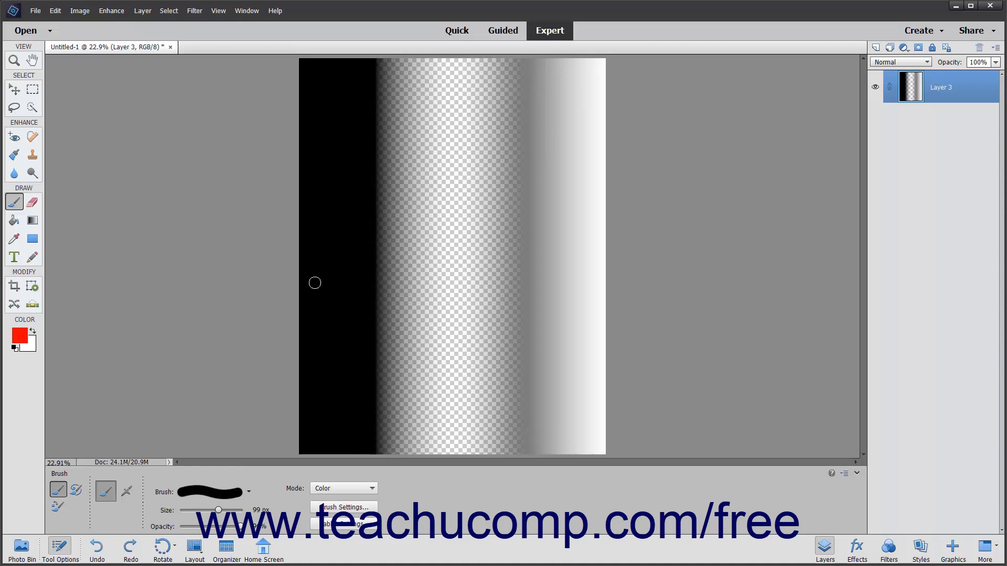
{"action": "left_click_drag", "start_coordinate": [303, 244], "coordinate": [527, 230]}
{"action": "left_click_drag", "start_coordinate": [601, 233], "coordinate": [607, 229]}
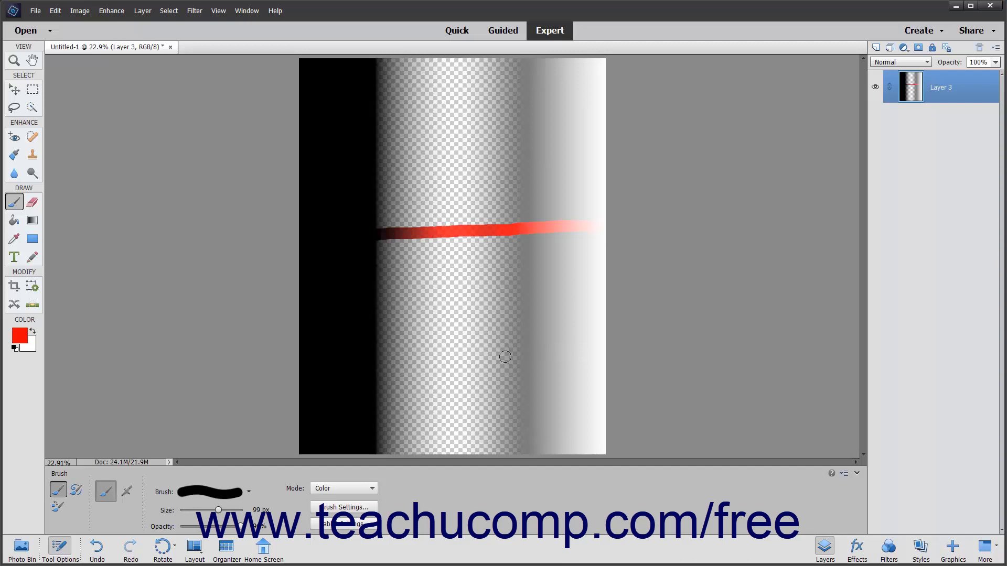
{"action": "key", "text": "ctrl+z"}
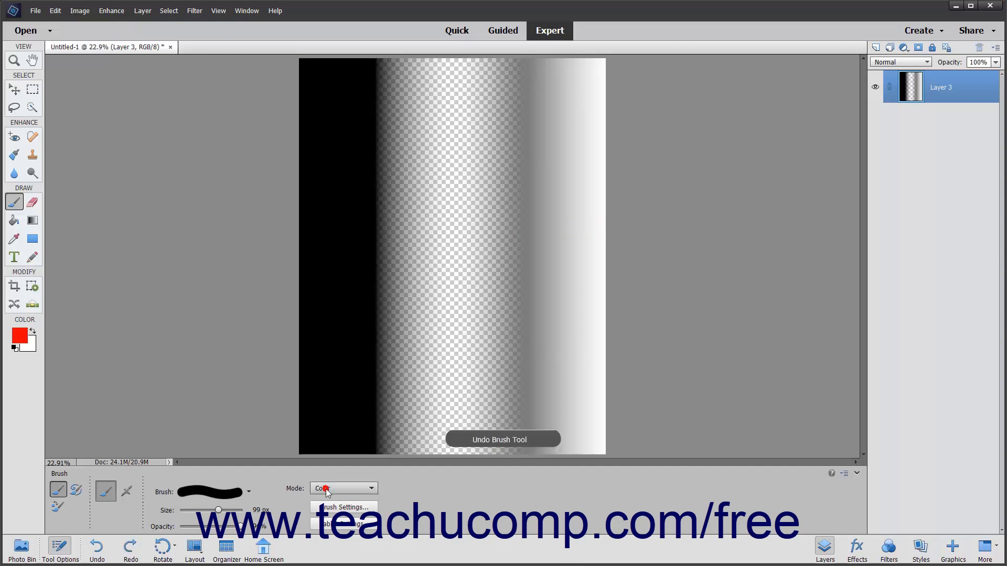
- Set the brush mode to Luminosity and paint a horizontal red stroke across the full width of the gradient
{"action": "left_click", "coordinate": [326, 489]}
{"action": "left_click", "coordinate": [322, 477]}
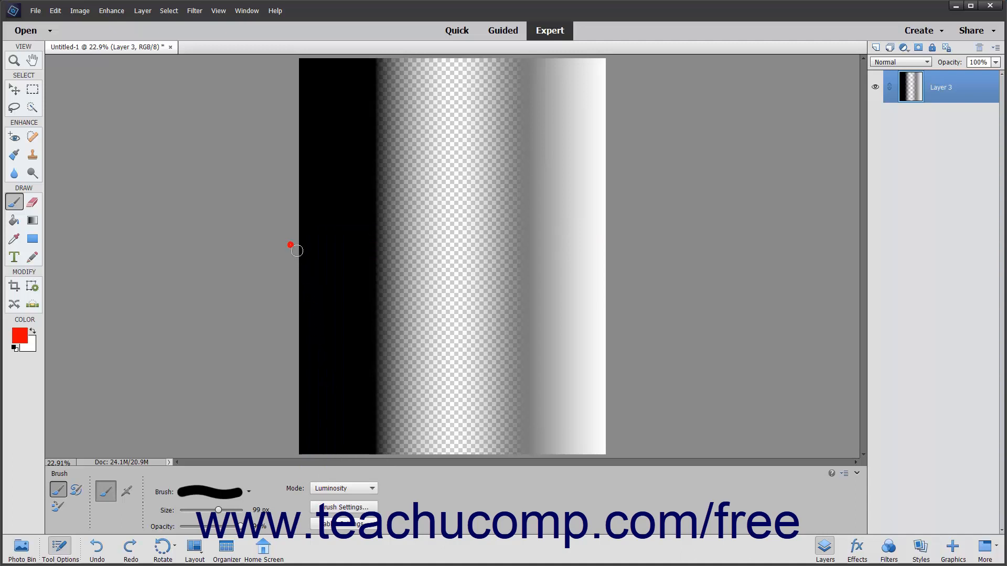
{"action": "mouse_move", "coordinate": [297, 250]}
{"action": "left_mouse_down"}
{"action": "mouse_move", "coordinate": [571, 246]}
{"action": "mouse_move", "coordinate": [636, 258]}
{"action": "left_mouse_up"}
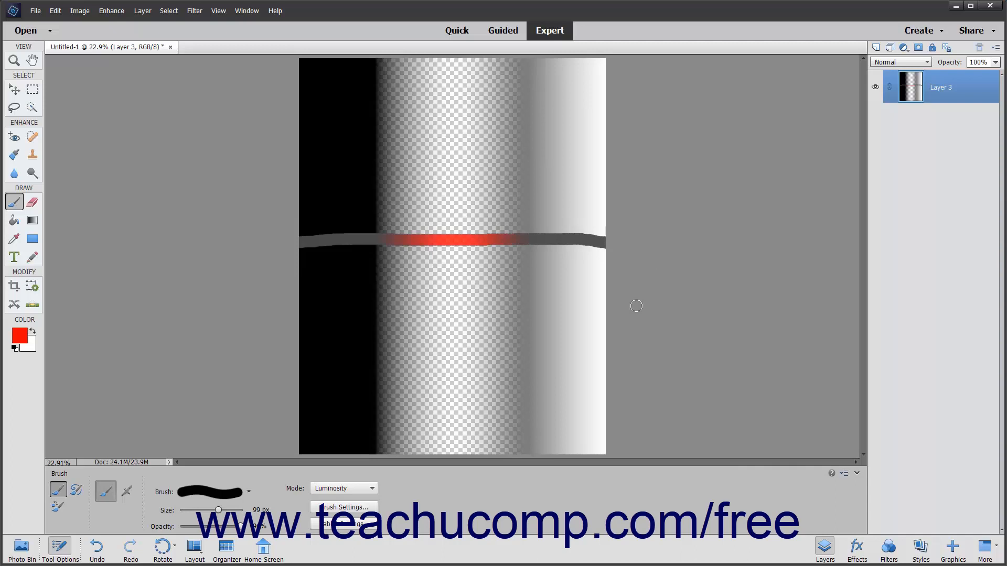